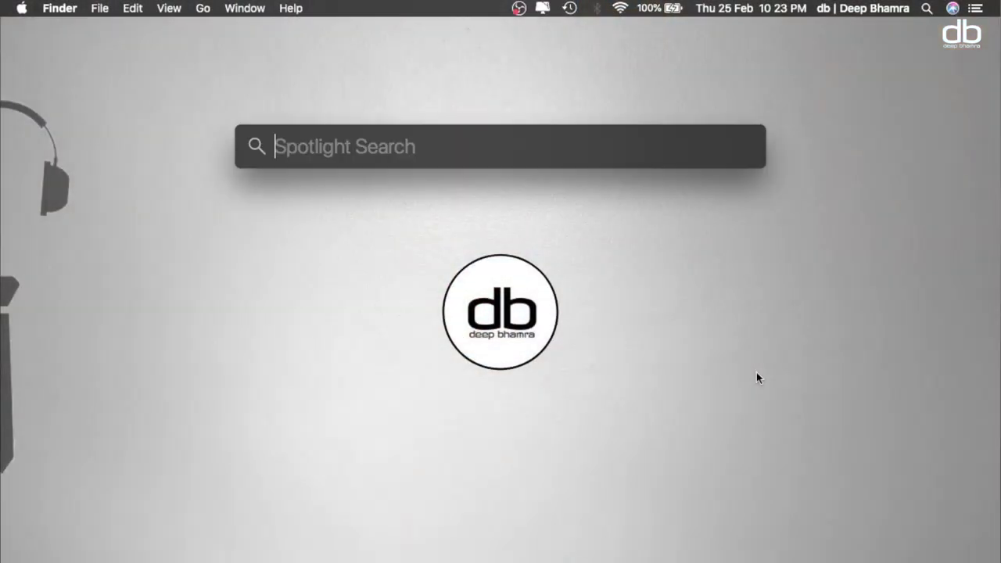
- Launch QuickTime Player and start a new screen recording from the File menu
{"action": "type", "text": "quicktime"}
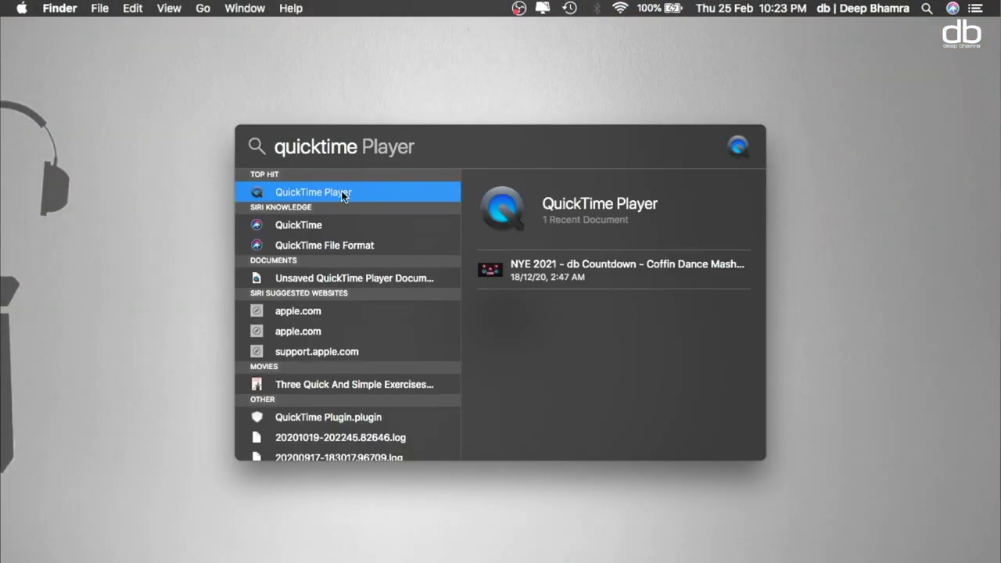
{"action": "left_click", "coordinate": [341, 195]}
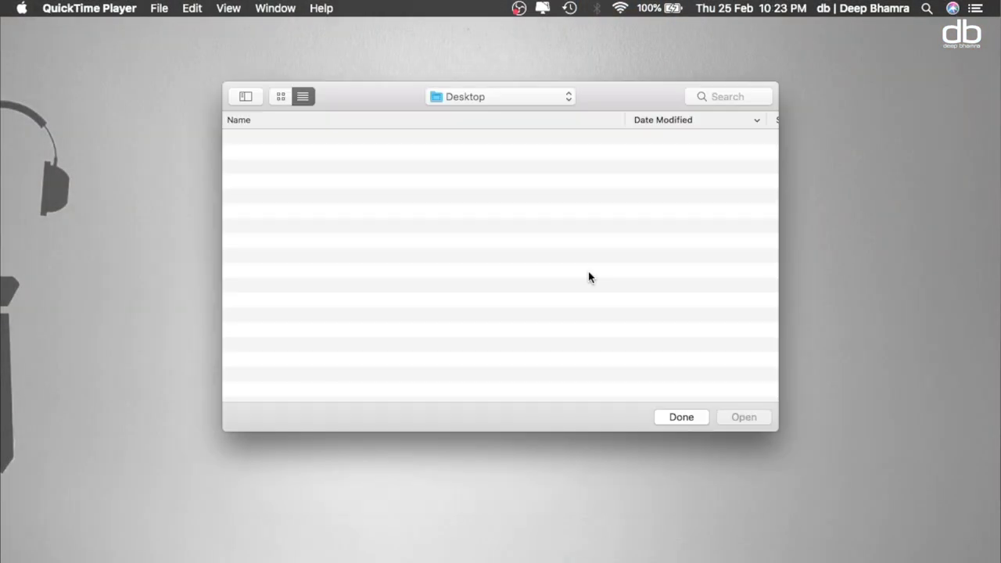
{"action": "left_click", "coordinate": [159, 8]}
{"action": "mouse_move", "coordinate": [229, 8]}
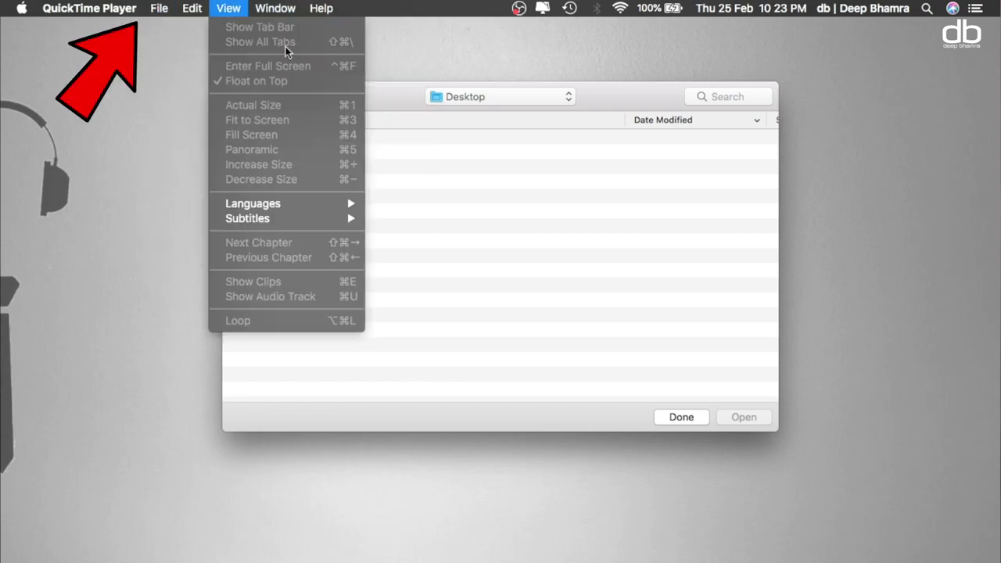
{"action": "mouse_move", "coordinate": [155, 9]}
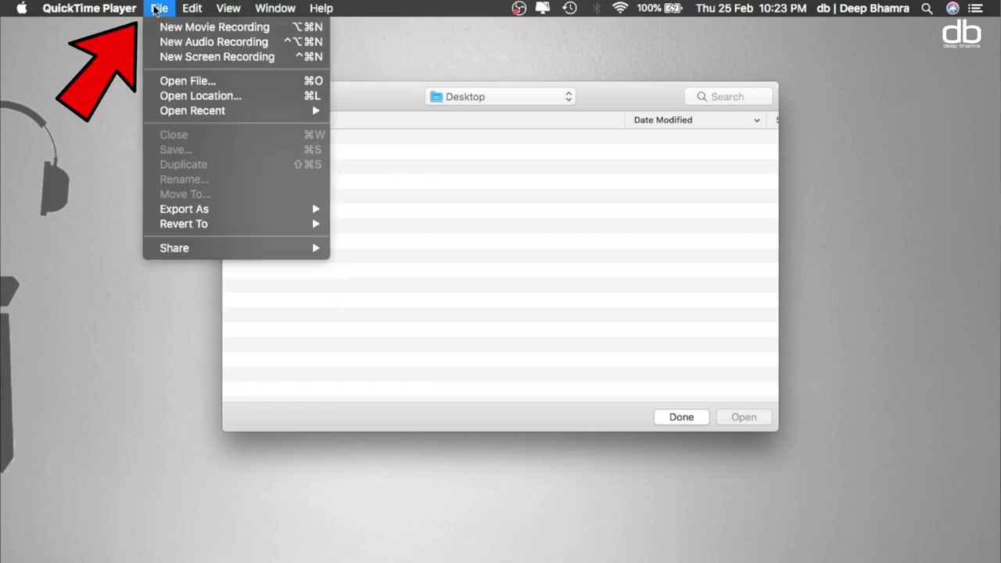
{"action": "left_click", "coordinate": [263, 59]}
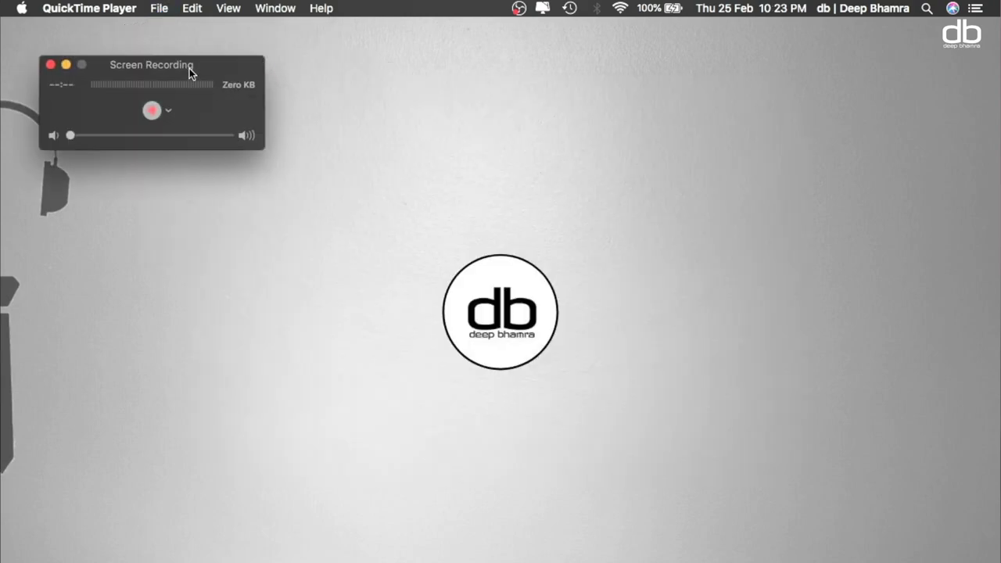
{"action": "left_click_drag", "start_coordinate": [189, 68], "coordinate": [524, 124]}
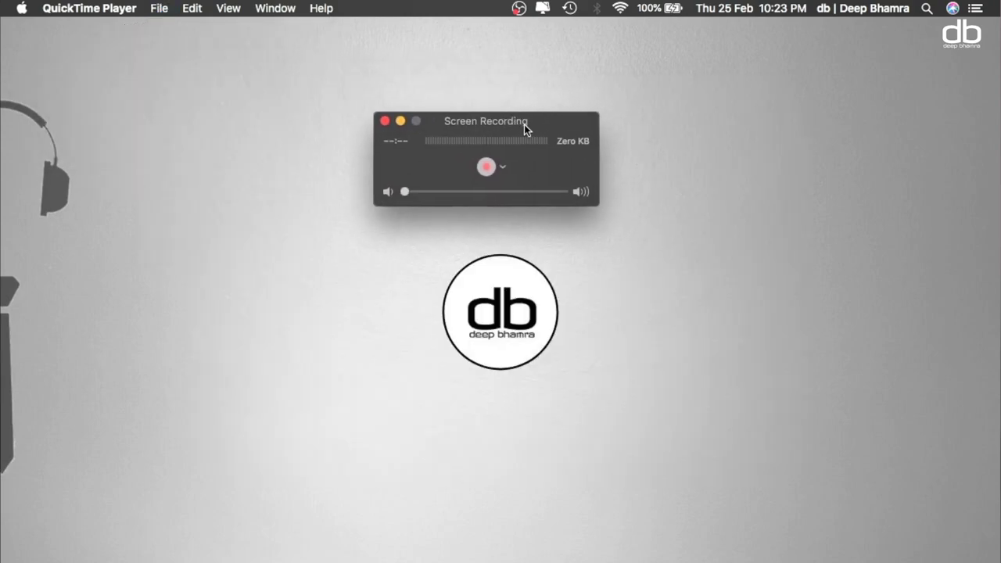
- Choose Internal Microphone as the recording's audio source
{"action": "left_click", "coordinate": [504, 169]}
{"action": "left_click", "coordinate": [504, 169]}
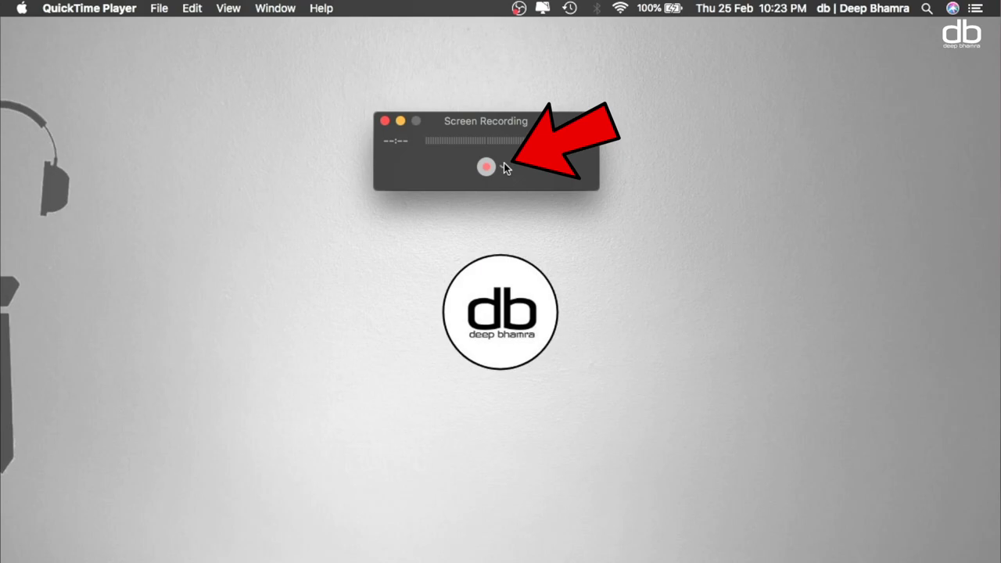
{"action": "left_click", "coordinate": [502, 167]}
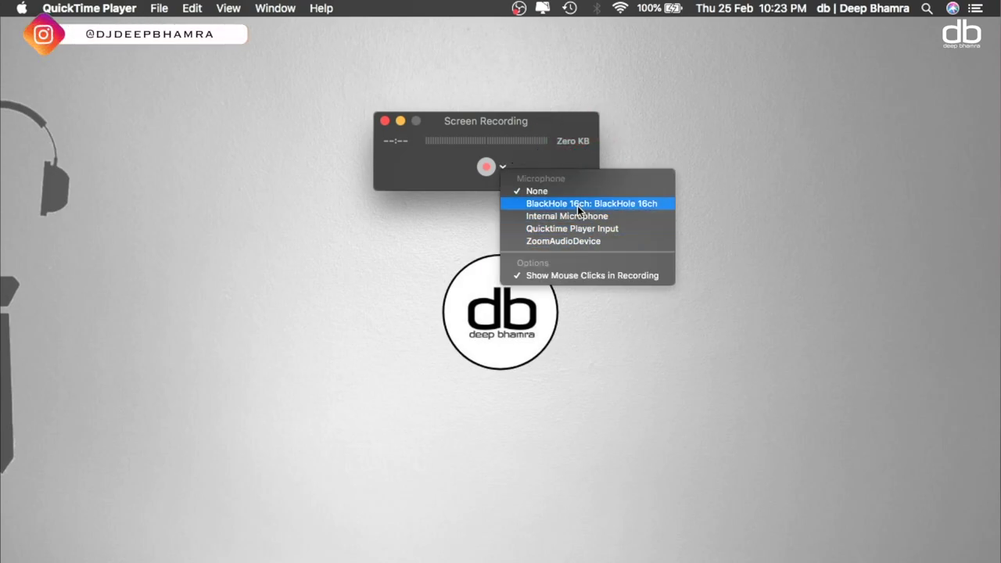
{"action": "left_click", "coordinate": [628, 216]}
- Record the full screen, stop from the menu bar, play the clip back and save it as Untitled
{"action": "left_click", "coordinate": [486, 167]}
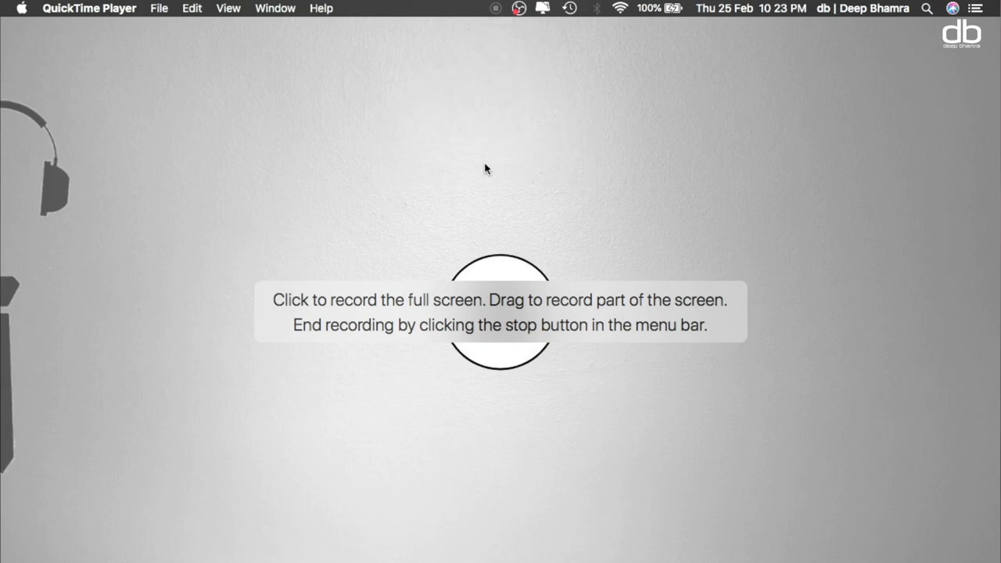
{"action": "left_click", "coordinate": [530, 215]}
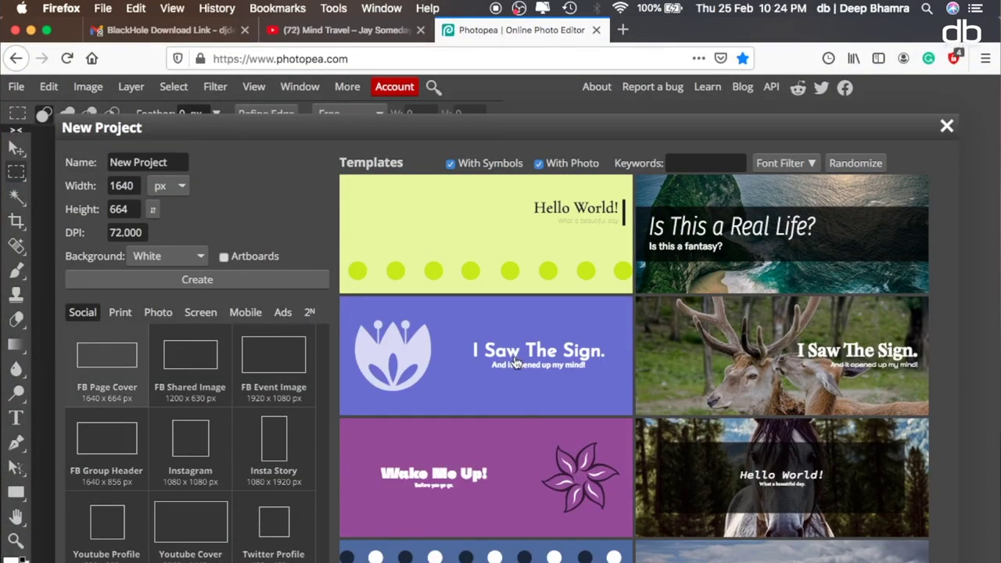
{"action": "left_click", "coordinate": [516, 364]}
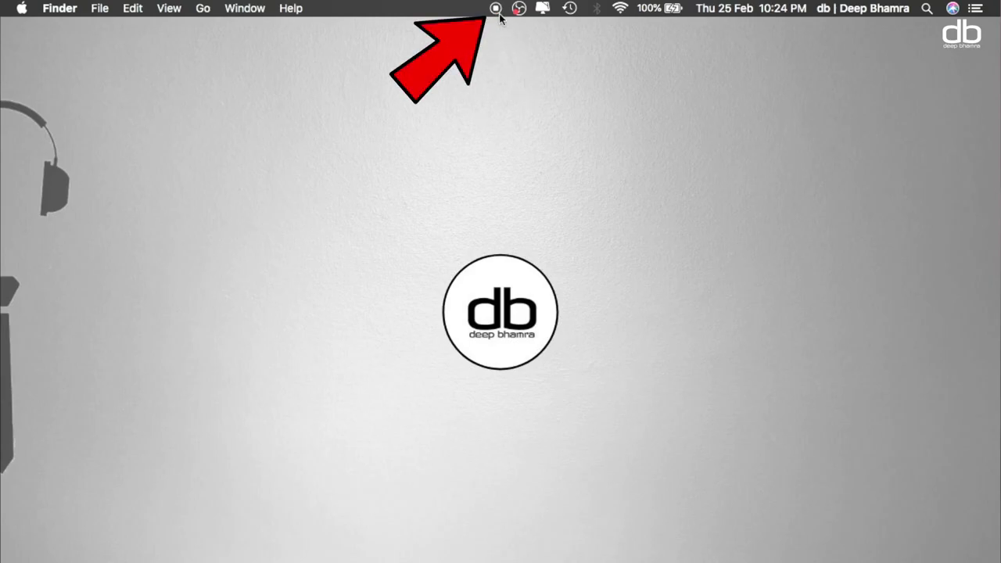
{"action": "left_click", "coordinate": [496, 9]}
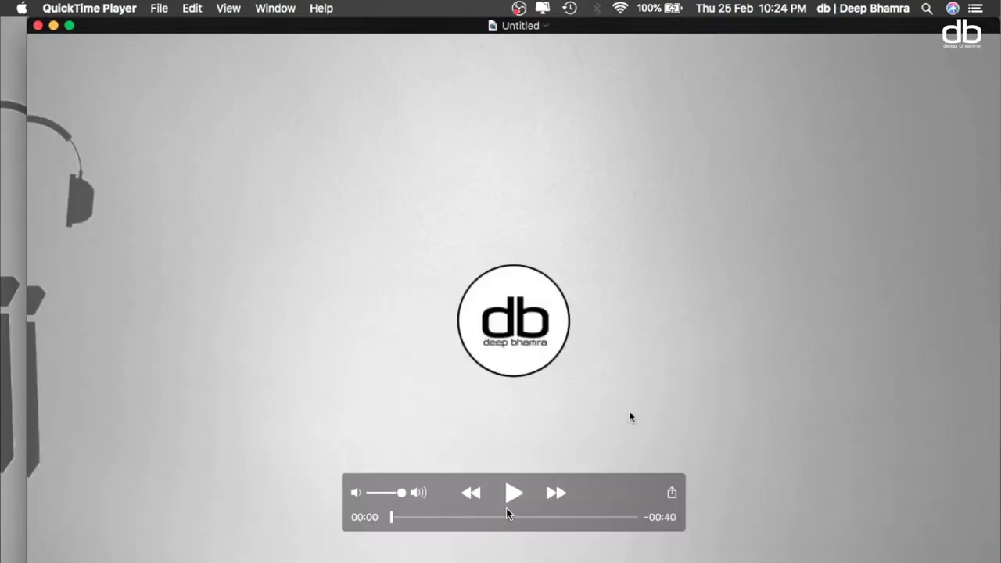
{"action": "left_click", "coordinate": [512, 495]}
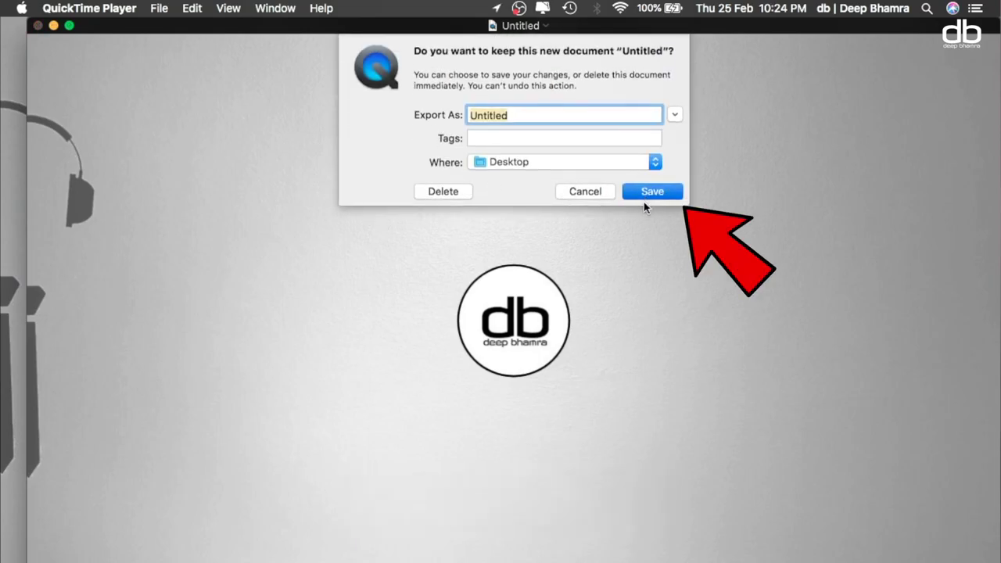
{"action": "left_click", "coordinate": [644, 198]}
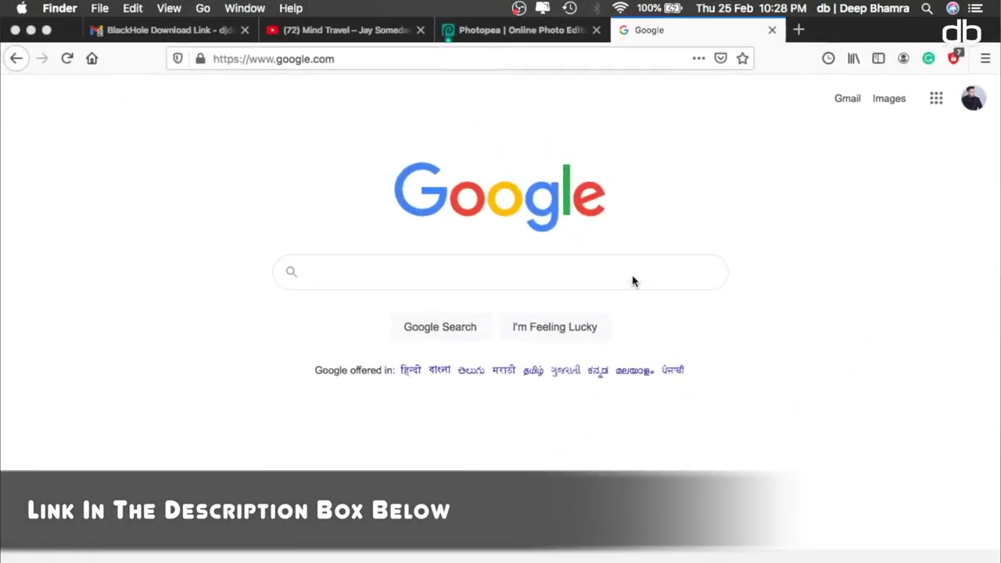
- Load the existential.audio/blackhole page from the pasted URL
{"action": "left_click", "coordinate": [474, 63]}
{"action": "type", "text": "https://existential.audio/blackhole/?pk_campaign=github&pk_kwd=readme"}
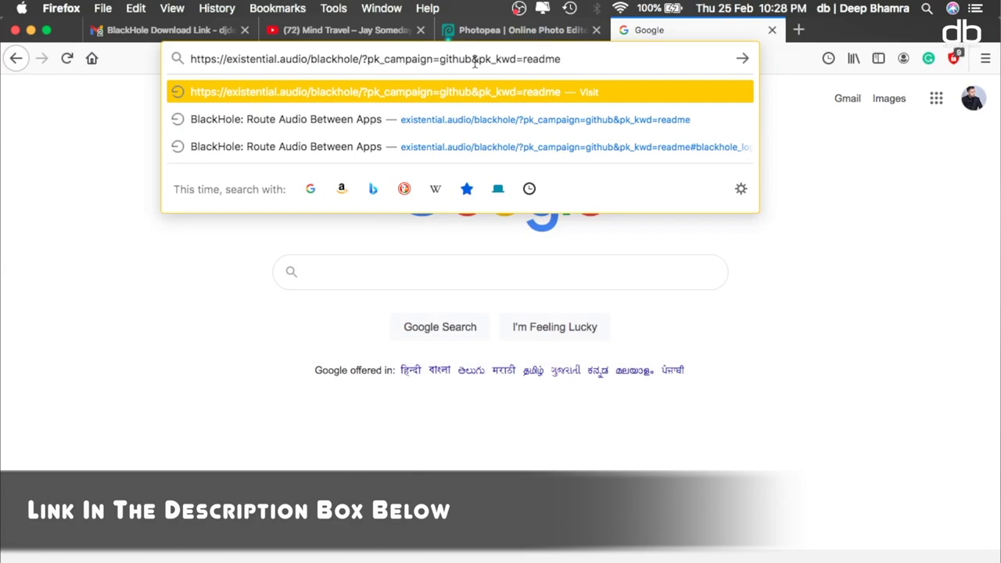
{"action": "key", "text": "Return"}
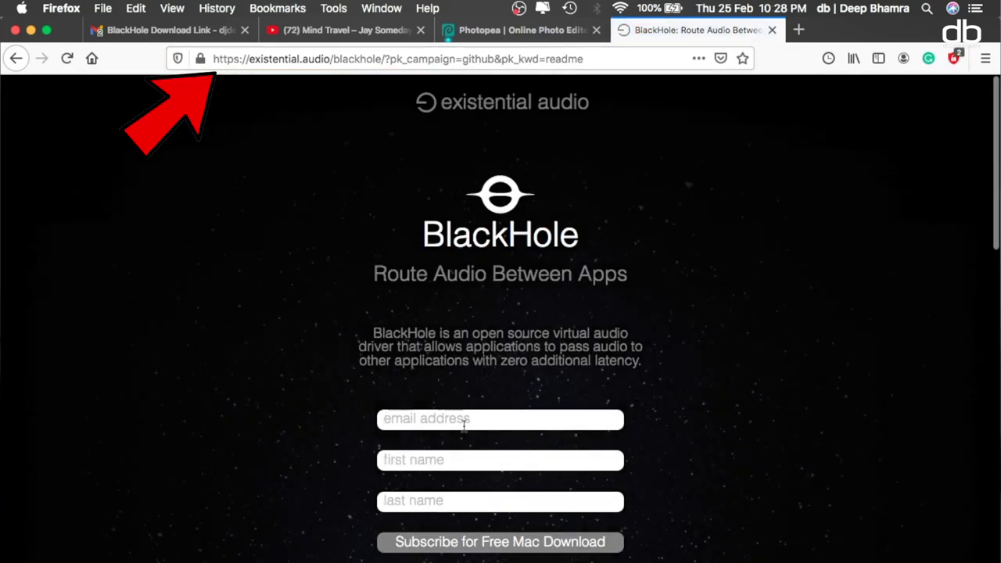
- Enter an email address, first name and last name, then subscribe for the free Mac download
{"action": "left_click", "coordinate": [464, 423]}
{"action": "type", "text": "te"}
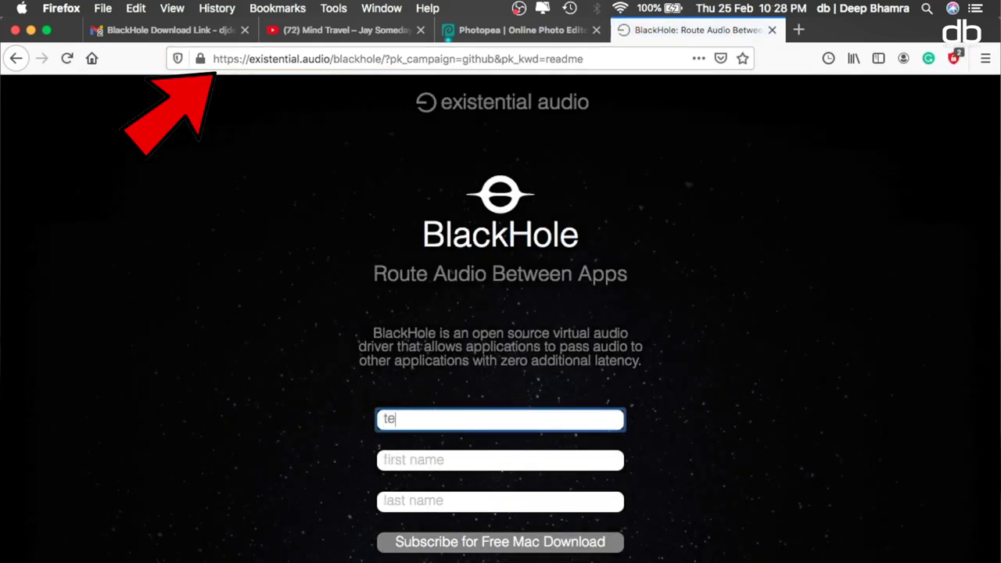
{"action": "type", "text": "st.email@gmail.com"}
{"action": "key", "text": "Tab"}
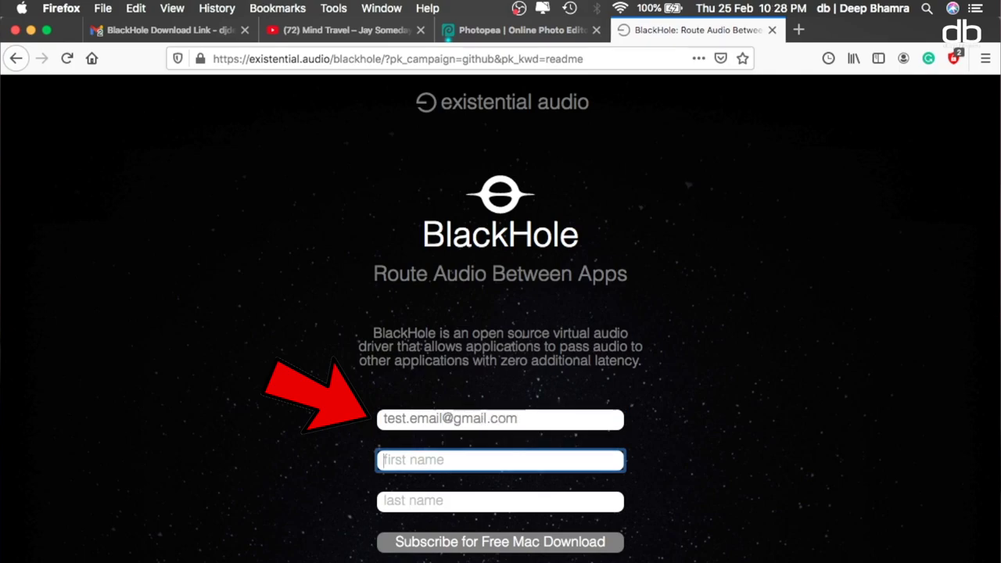
{"action": "type", "text": "My First Name"}
{"action": "key", "text": "Tab"}
{"action": "type", "text": "My Last Name"}
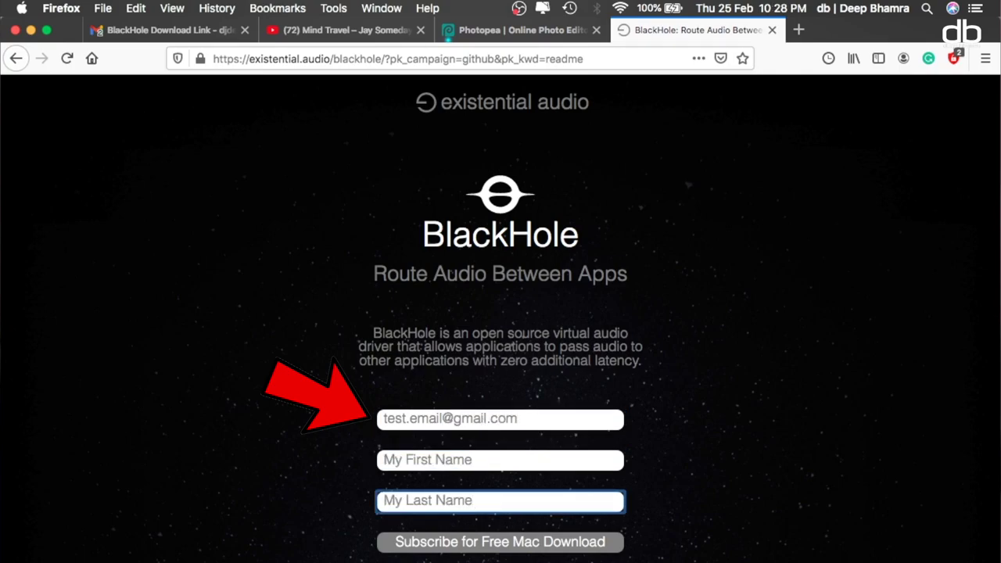
{"action": "scroll", "coordinate": [511, 401], "scroll_direction": "down", "scroll_amount": 3}
{"action": "left_click", "coordinate": [512, 401]}
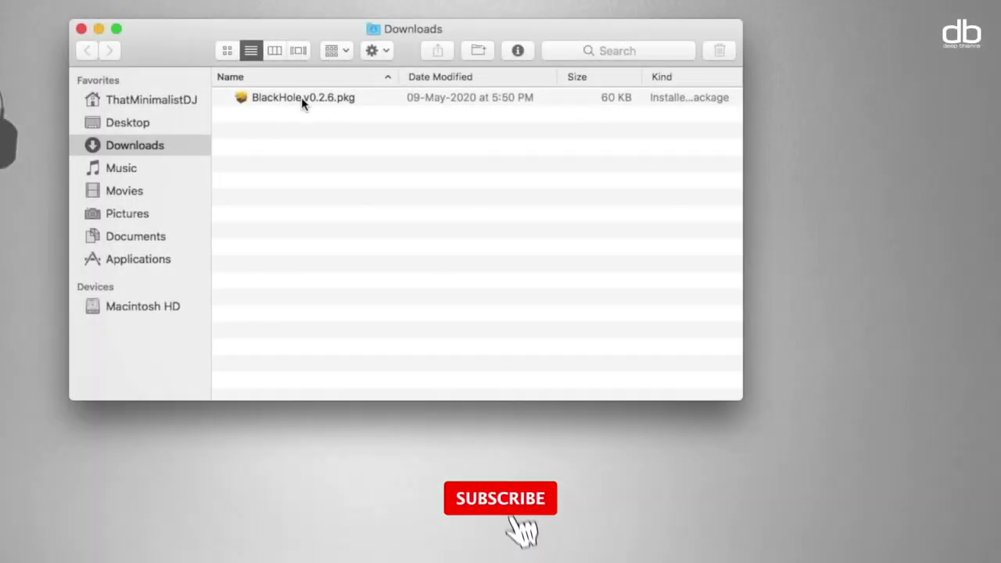
- Open BlackHole.v0.2.6.pkg from Downloads and continue past the installer introduction
{"action": "left_click", "coordinate": [289, 98]}
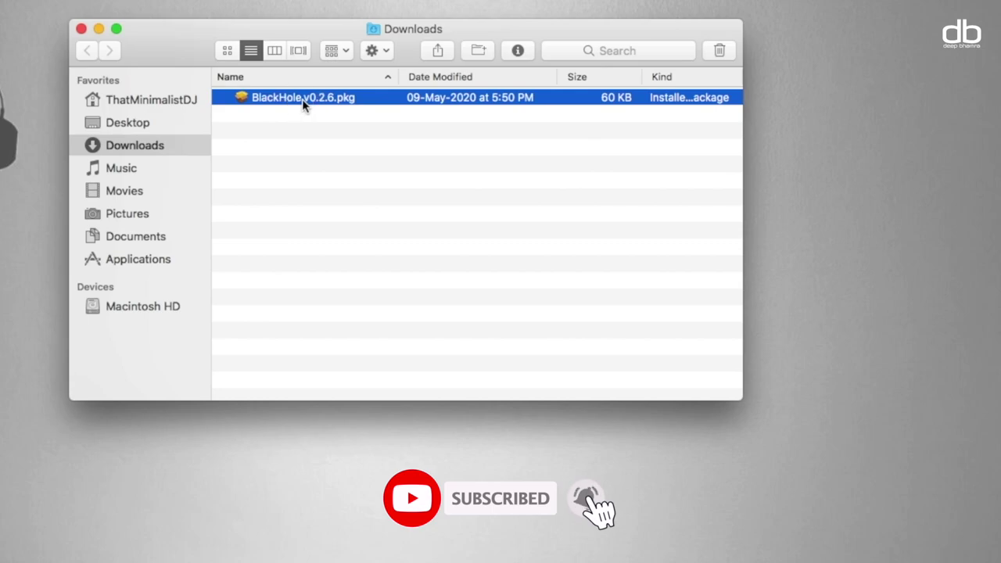
{"action": "double_click", "coordinate": [302, 99]}
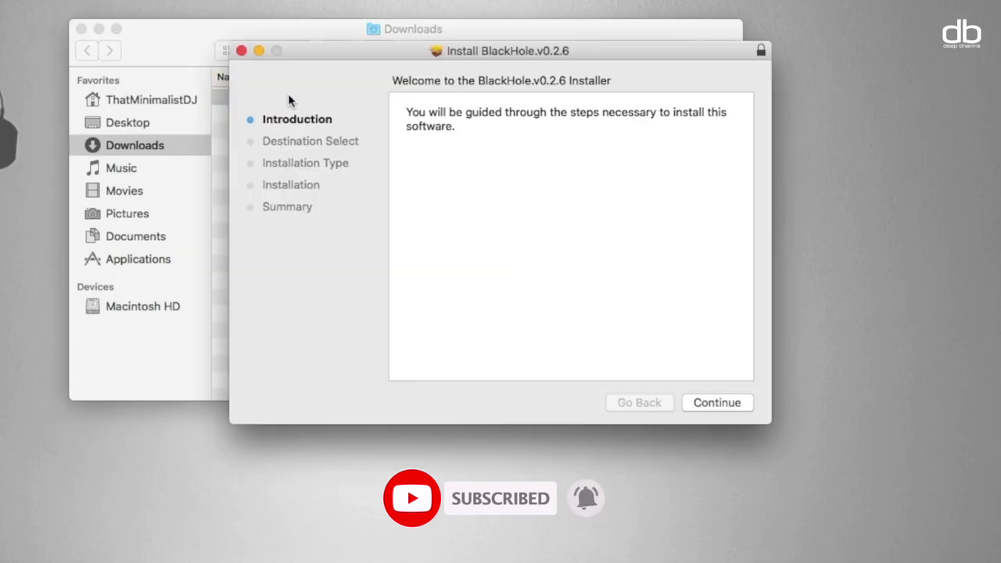
{"action": "left_click", "coordinate": [735, 404]}
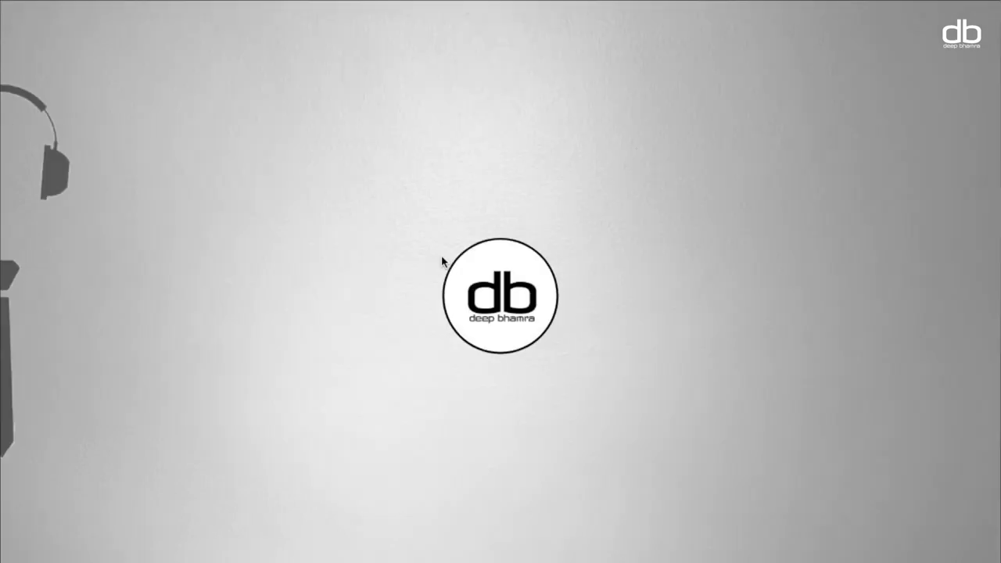
{"action": "key", "text": "super+space"}
- Search Spotlight for 'Audio Mi' and launch Audio MIDI Setup from the top hit
{"action": "type", "text": "Audi"}
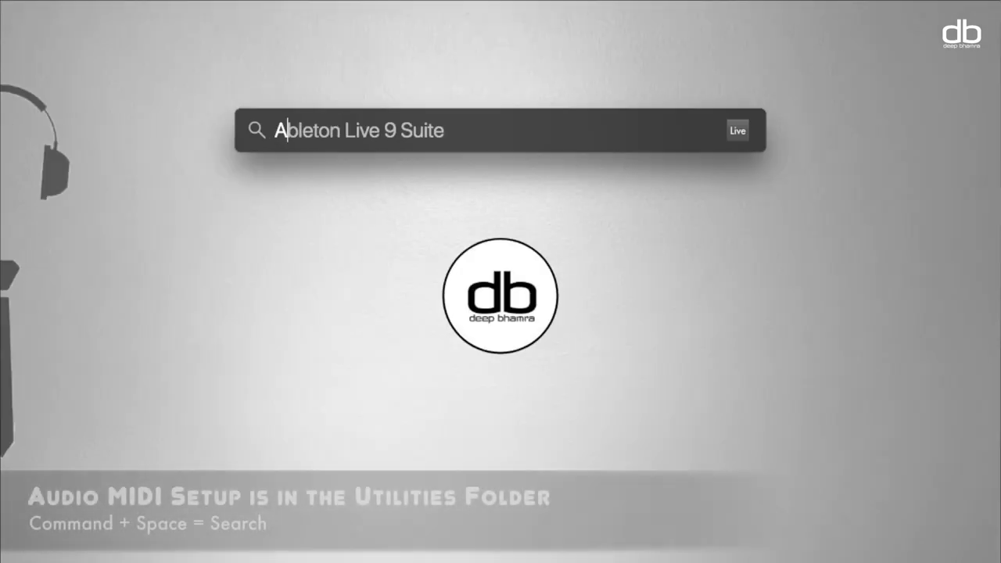
{"action": "type", "text": "o Mi"}
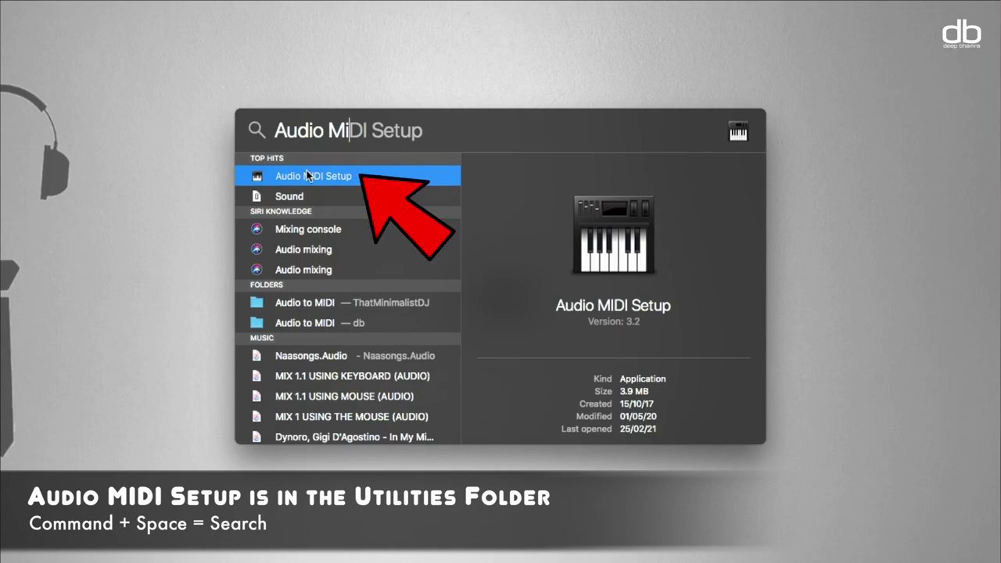
{"action": "double_click", "coordinate": [307, 176]}
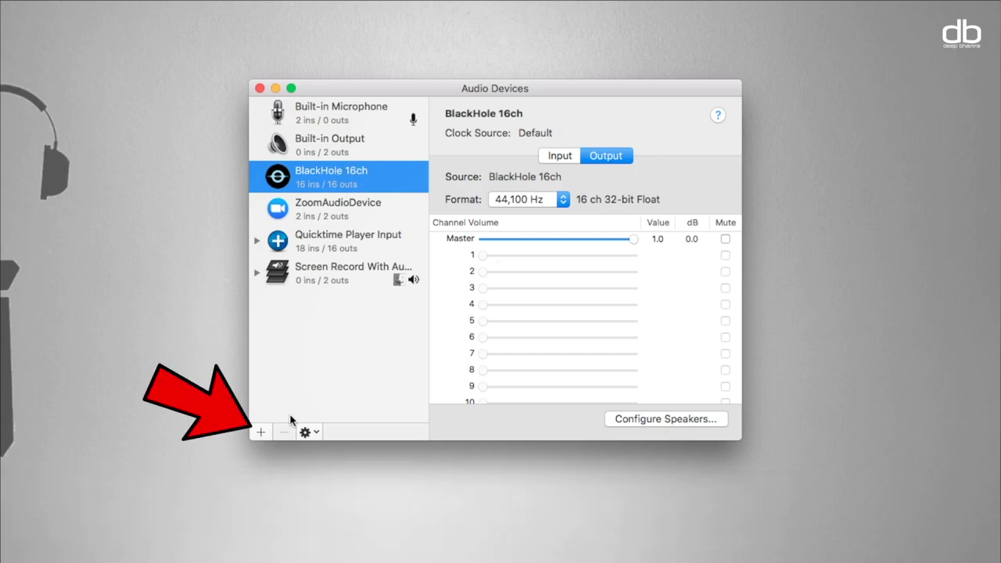
- Create an aggregate device named 'Quicktime Player Input', removing the extra duplicate
{"action": "left_click", "coordinate": [262, 431]}
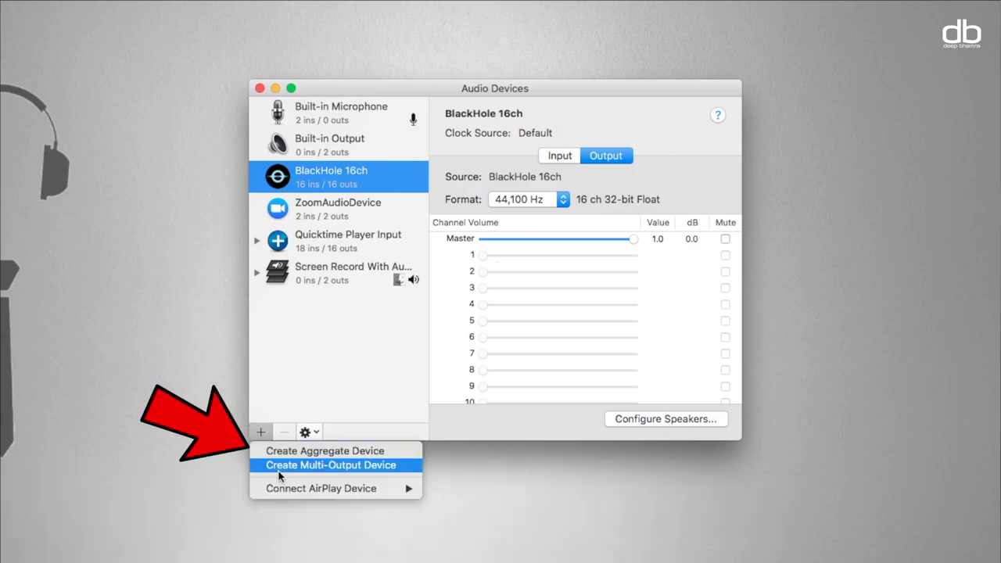
{"action": "left_click", "coordinate": [324, 451]}
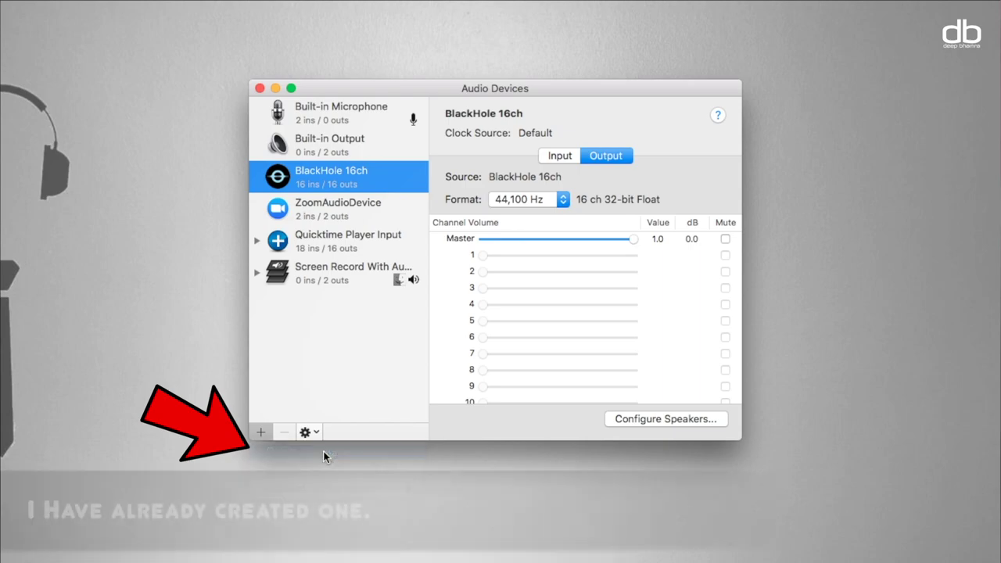
{"action": "type", "text": "Quicktime Player Input"}
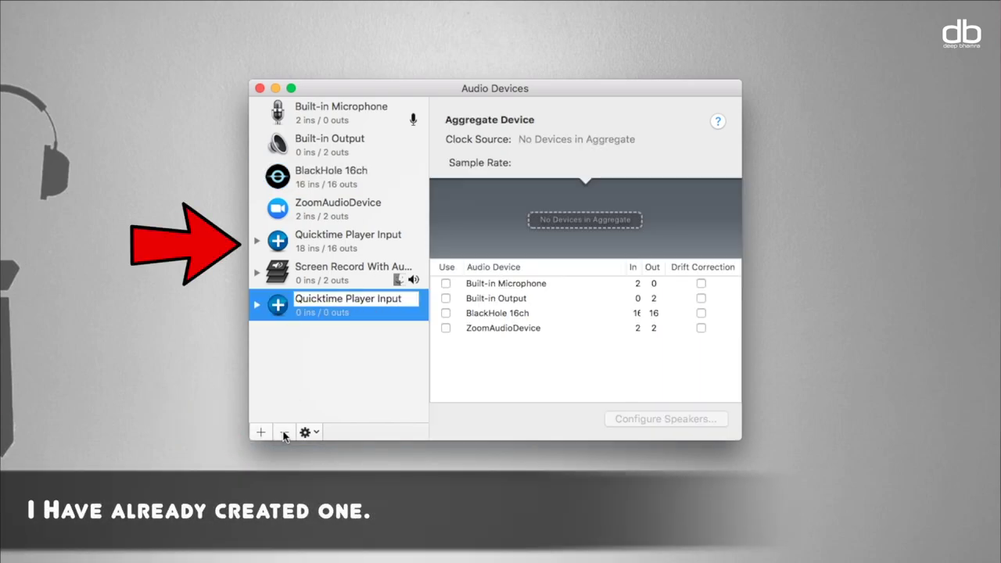
{"action": "left_click", "coordinate": [284, 432]}
- Set the Quicktime Player Input device's clock source to BlackHole 16ch
{"action": "left_click", "coordinate": [333, 248]}
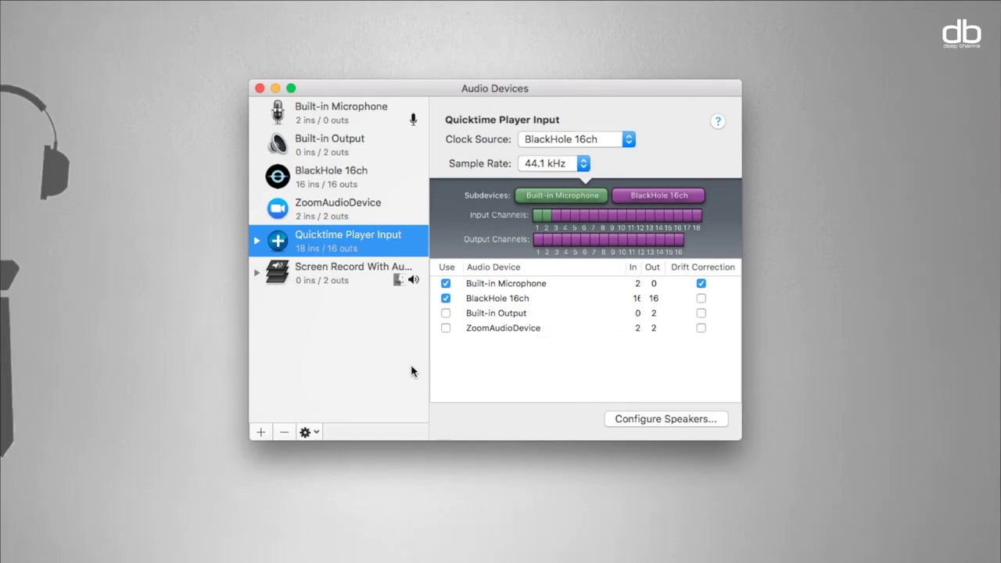
{"action": "left_click", "coordinate": [600, 141]}
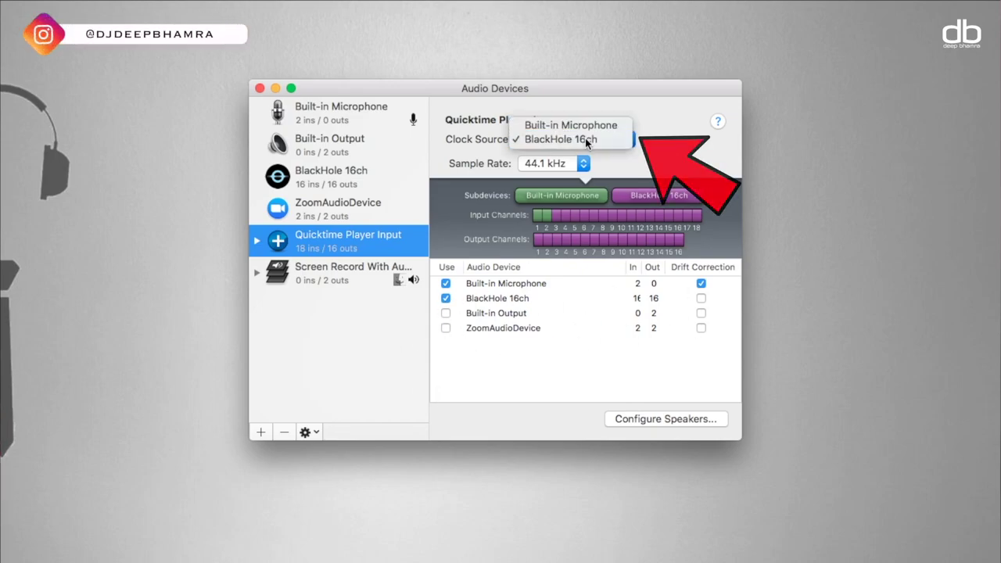
{"action": "left_click", "coordinate": [587, 140]}
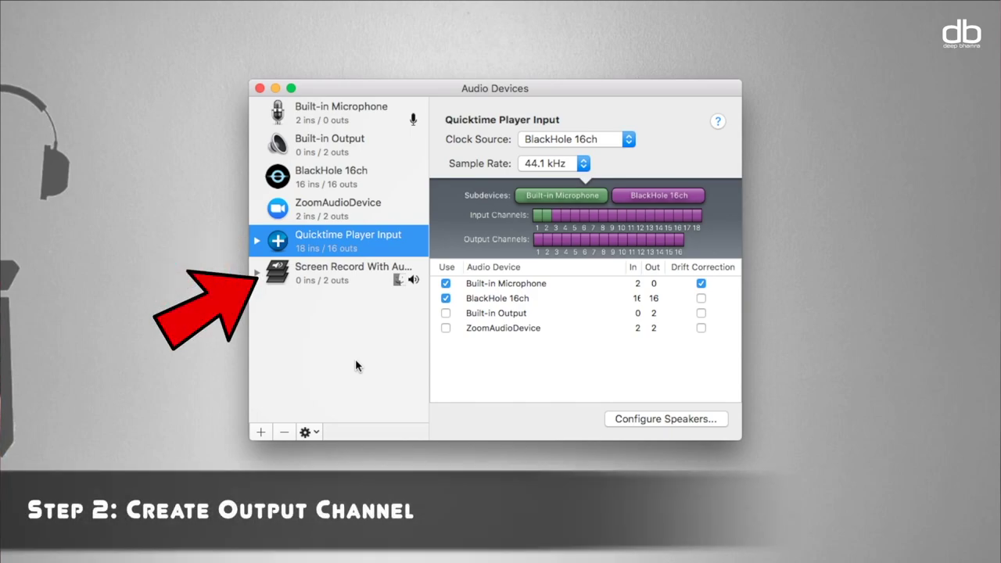
- Create a multi-output device named 'Screen Record With Audio', removing the extra duplicate
{"action": "left_click", "coordinate": [260, 431]}
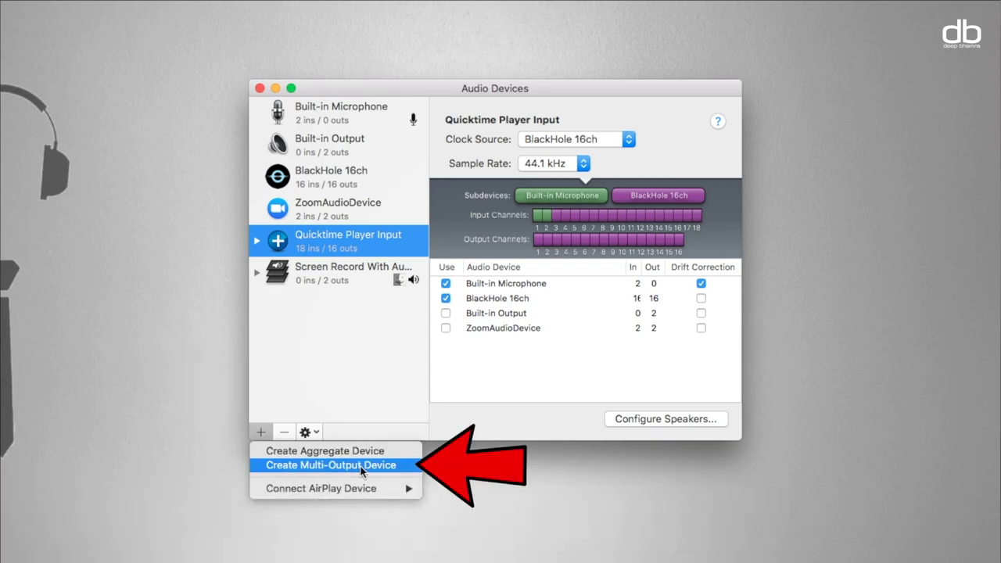
{"action": "left_click", "coordinate": [372, 465]}
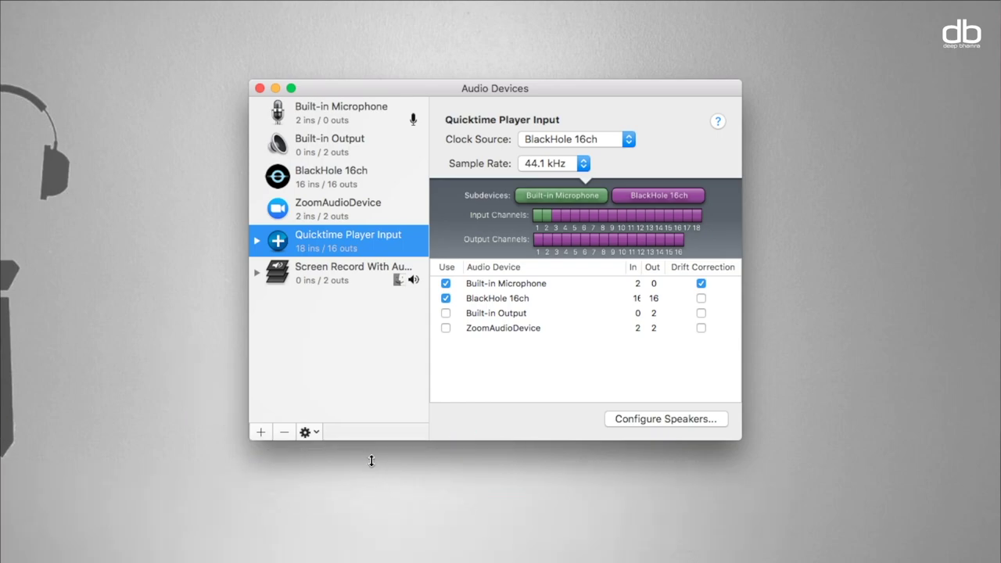
{"action": "double_click", "coordinate": [330, 302]}
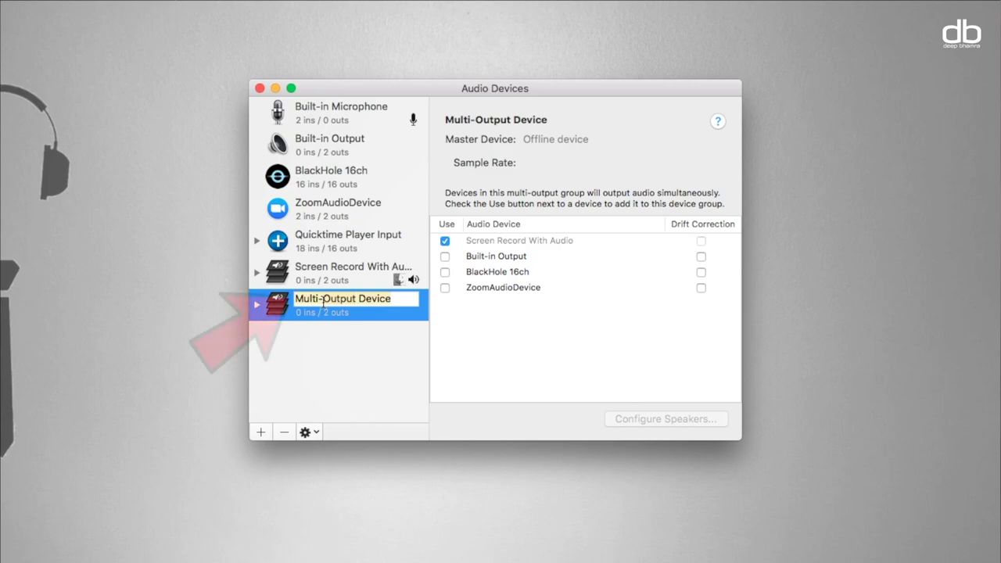
{"action": "type", "text": "Screen Record With A"}
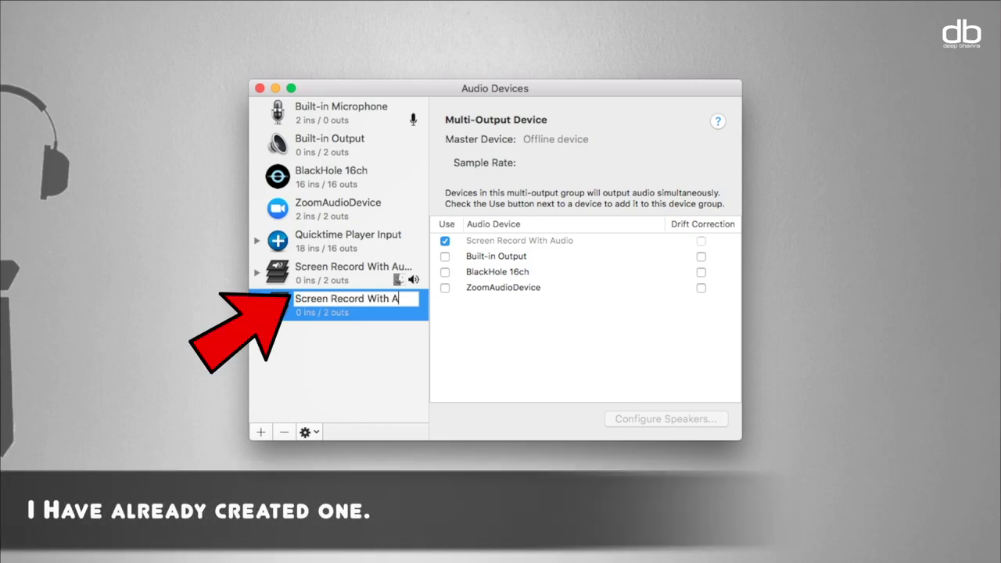
{"action": "type", "text": "udio"}
{"action": "key", "text": "Return"}
{"action": "left_click", "coordinate": [284, 432]}
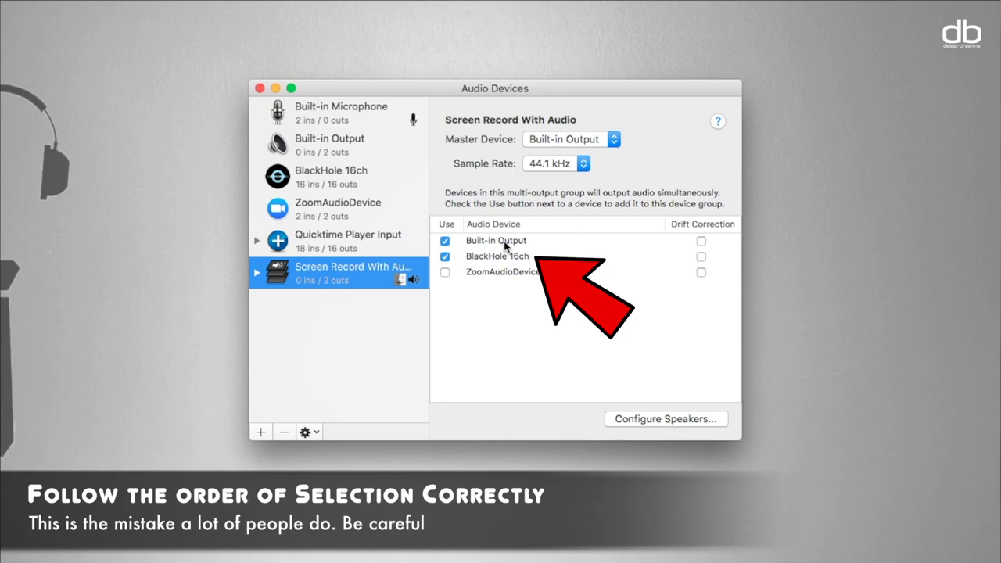
- Add Built-in Output, keep it as master device, and close Audio Devices
{"action": "left_click", "coordinate": [445, 241]}
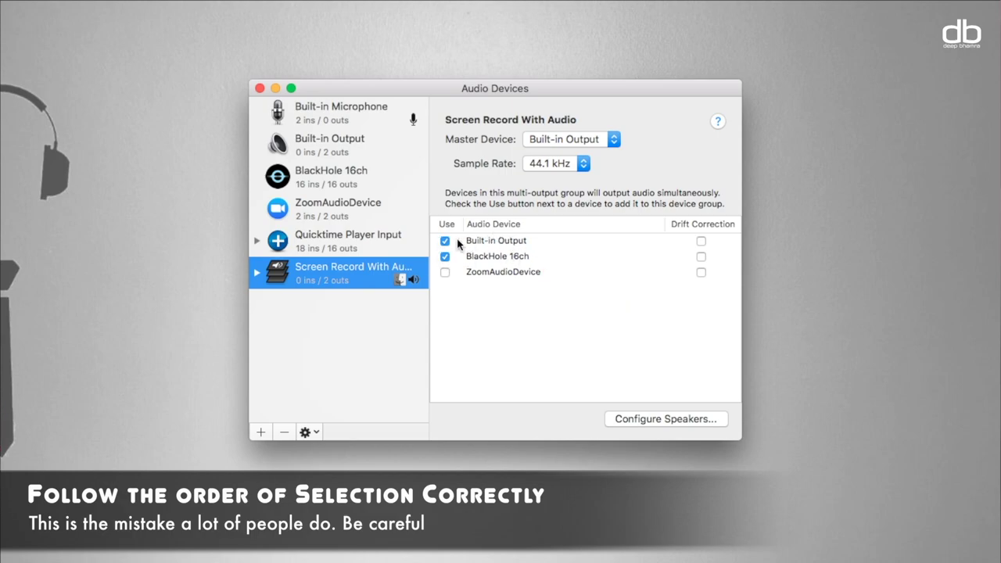
{"action": "left_click", "coordinate": [573, 139]}
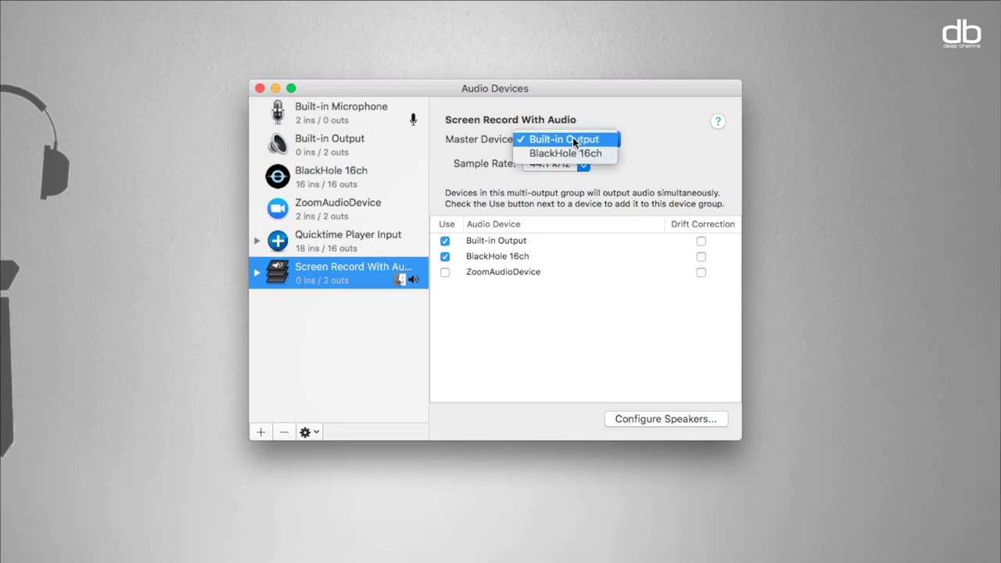
{"action": "left_click", "coordinate": [573, 139]}
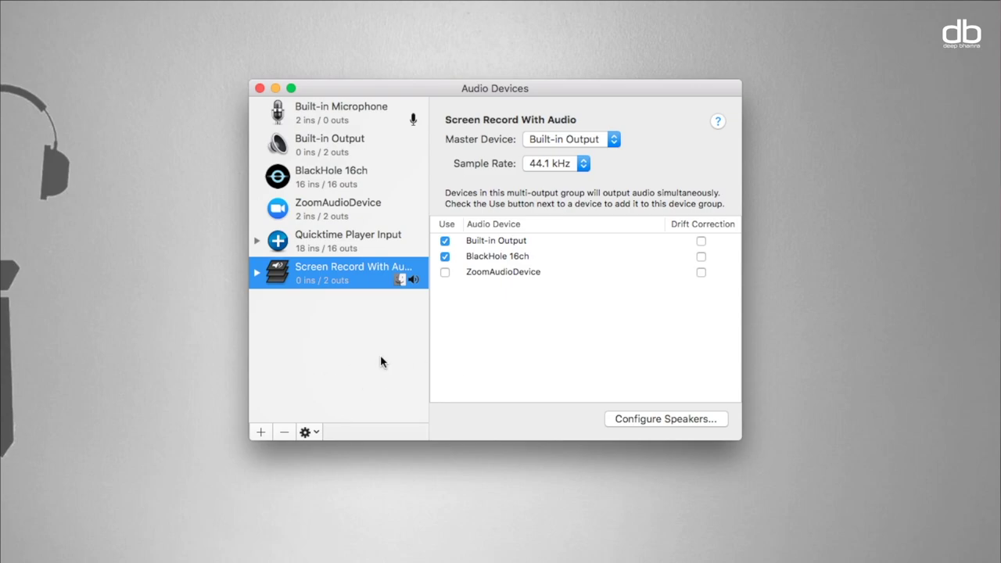
{"action": "left_click", "coordinate": [259, 89]}
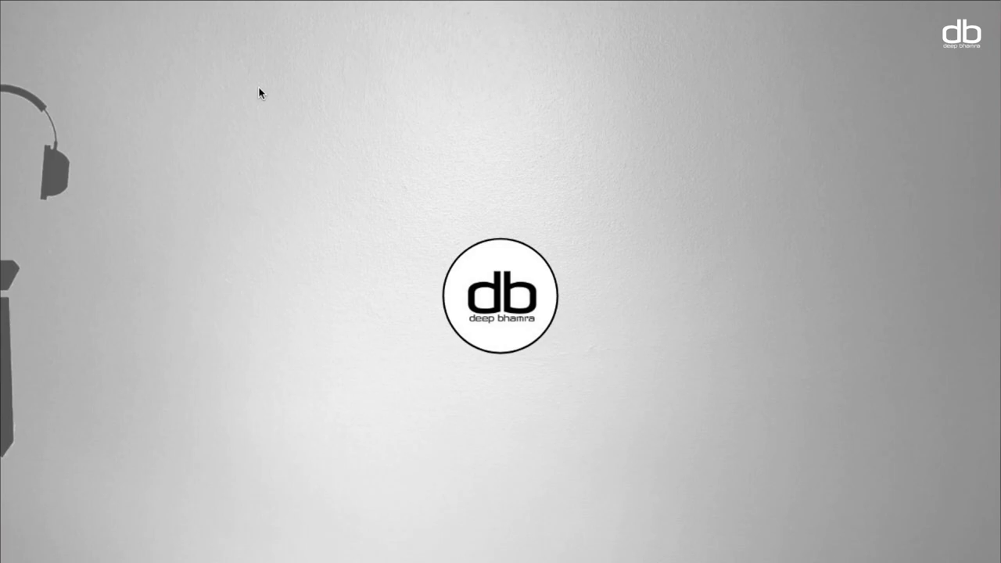
- Launch System Preferences via Spotlight ('Sys') and go to Sound
{"action": "key", "text": "super+space"}
{"action": "type", "text": "Sys"}
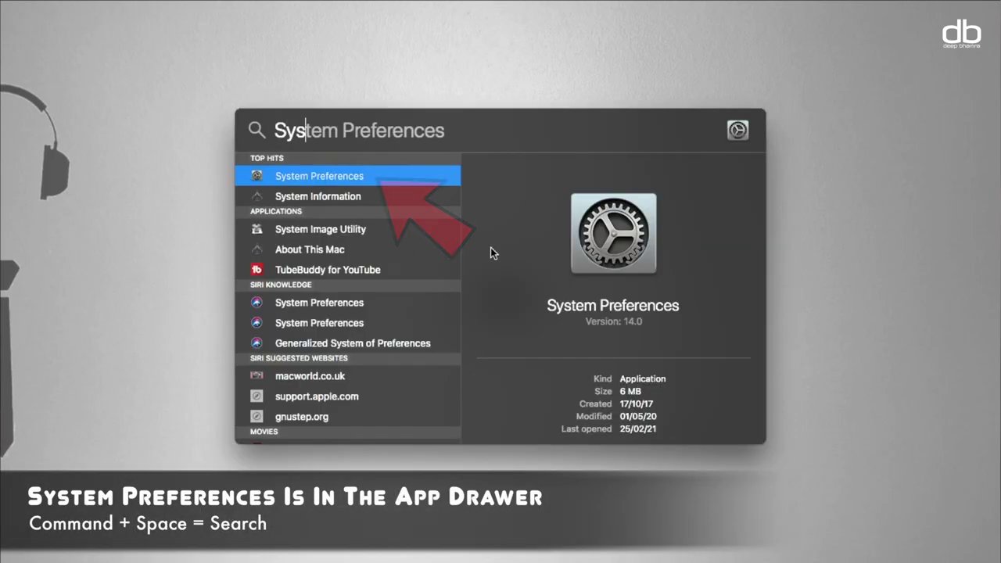
{"action": "key", "text": "Return"}
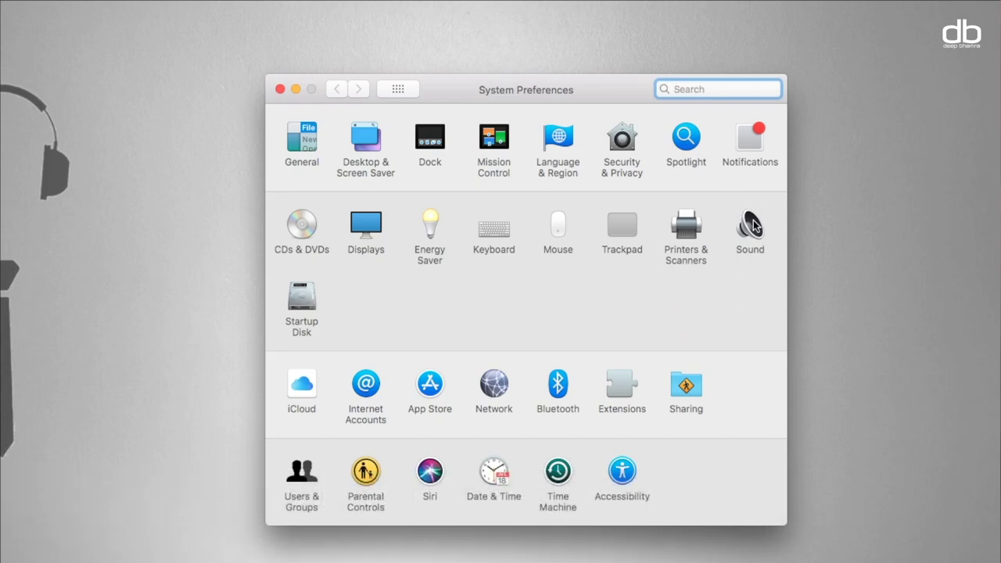
{"action": "left_click", "coordinate": [751, 223]}
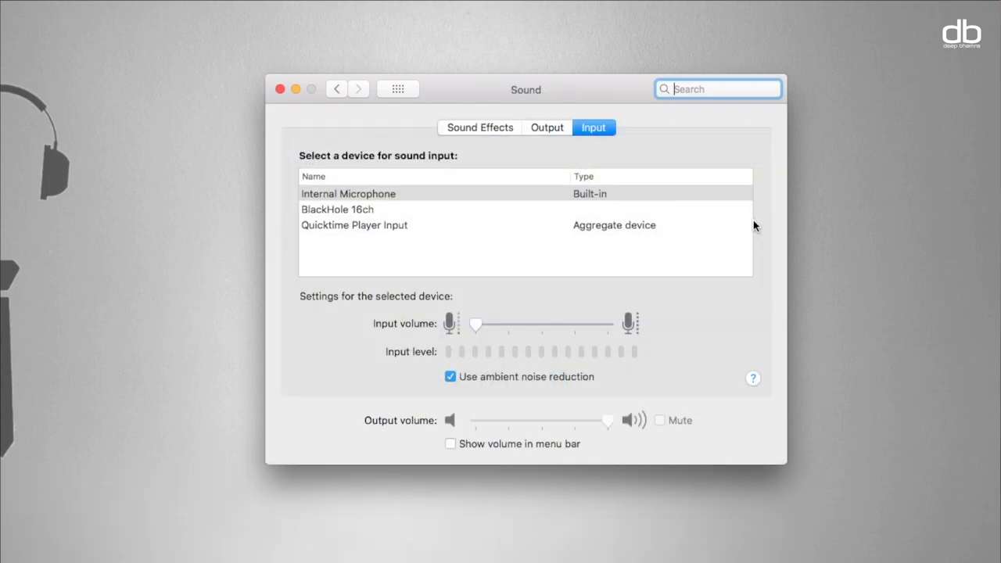
- Set the sound output device to Screen Record With Audio
{"action": "left_click", "coordinate": [552, 127]}
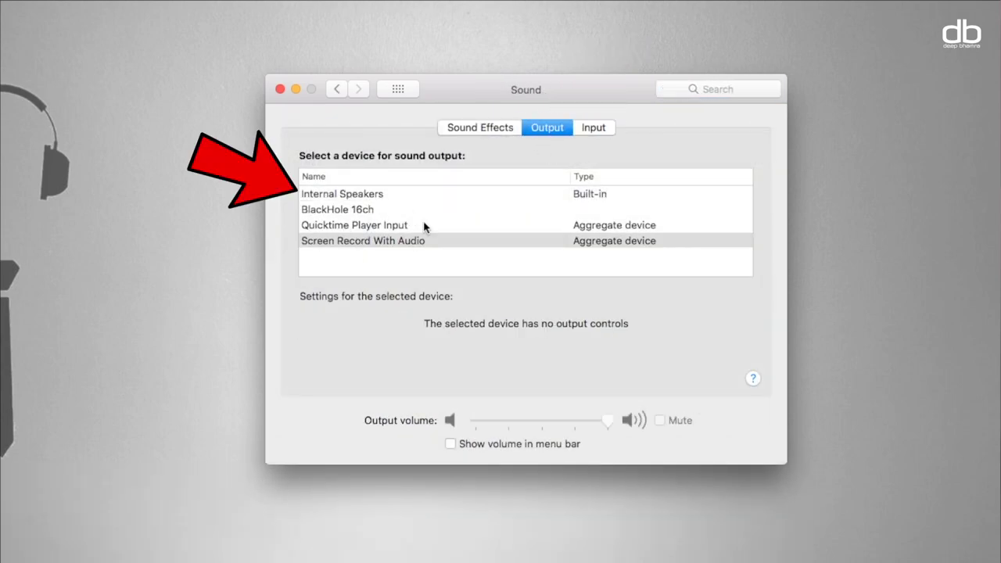
{"action": "left_click", "coordinate": [345, 192]}
{"action": "left_click", "coordinate": [358, 240]}
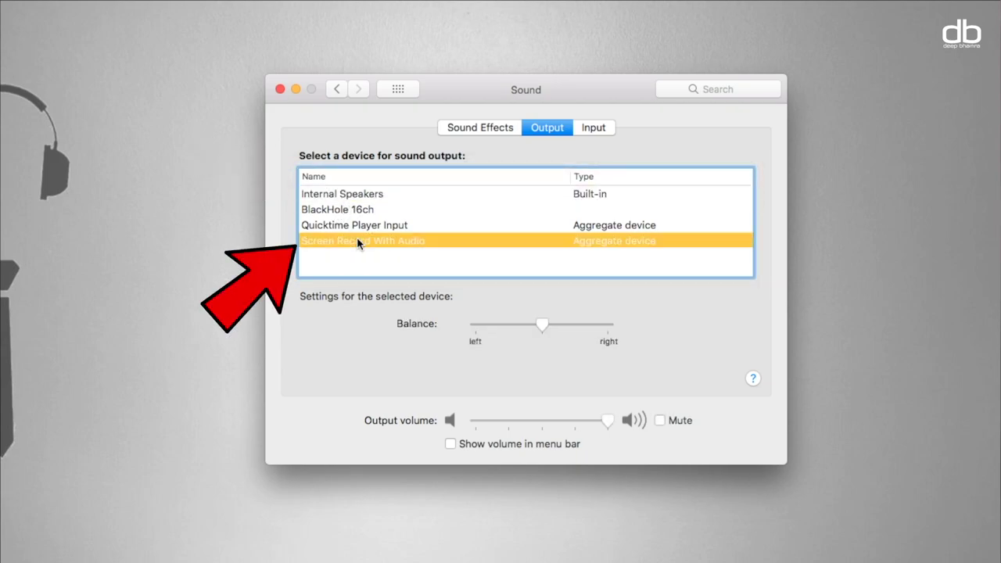
{"action": "left_click", "coordinate": [344, 193]}
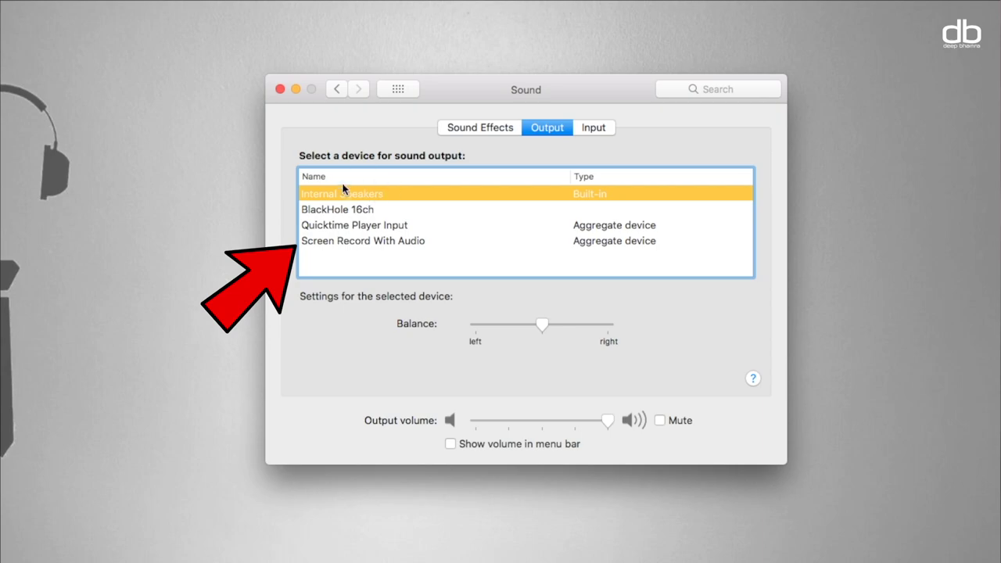
{"action": "left_click", "coordinate": [433, 241]}
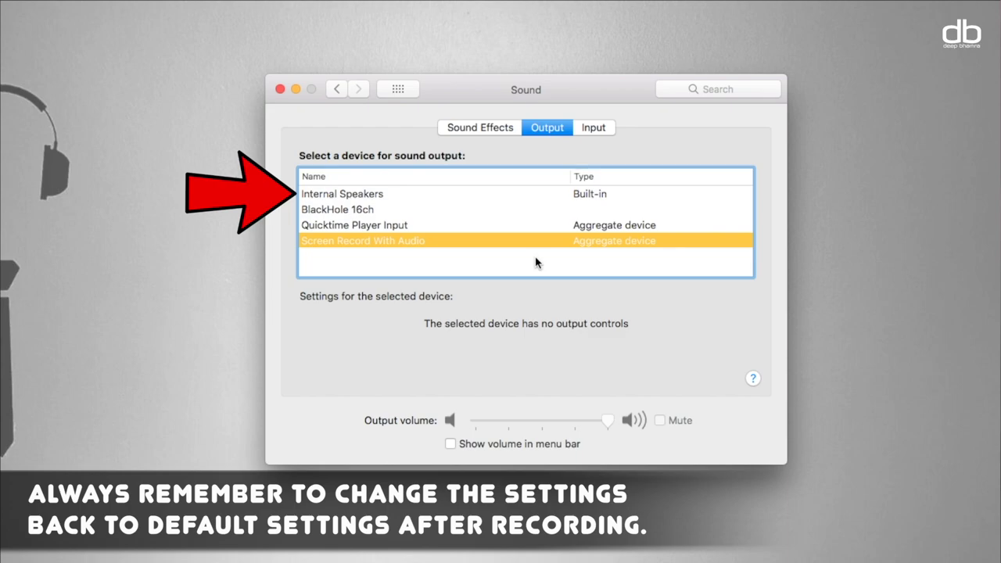
{"action": "left_click", "coordinate": [361, 201]}
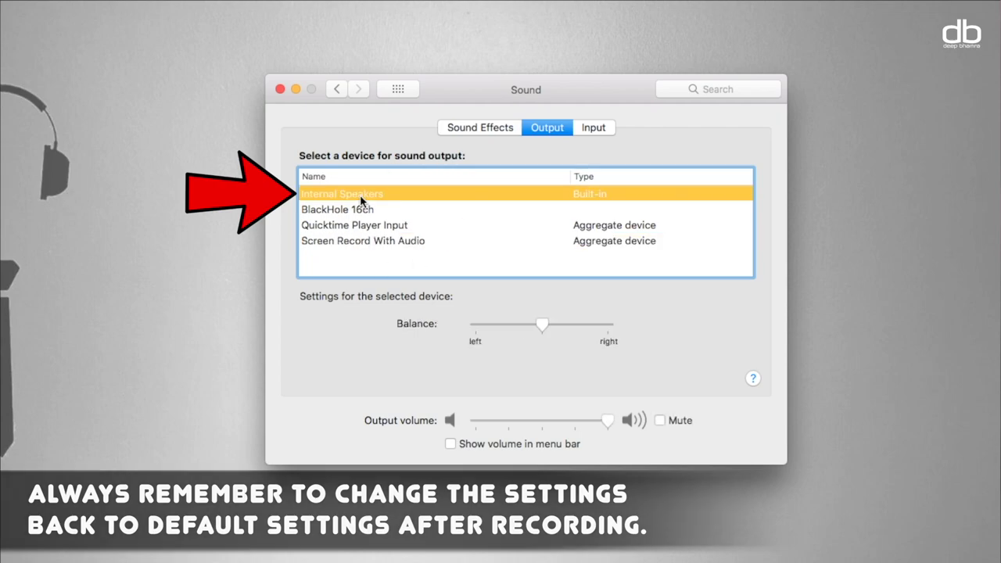
{"action": "left_click", "coordinate": [361, 241]}
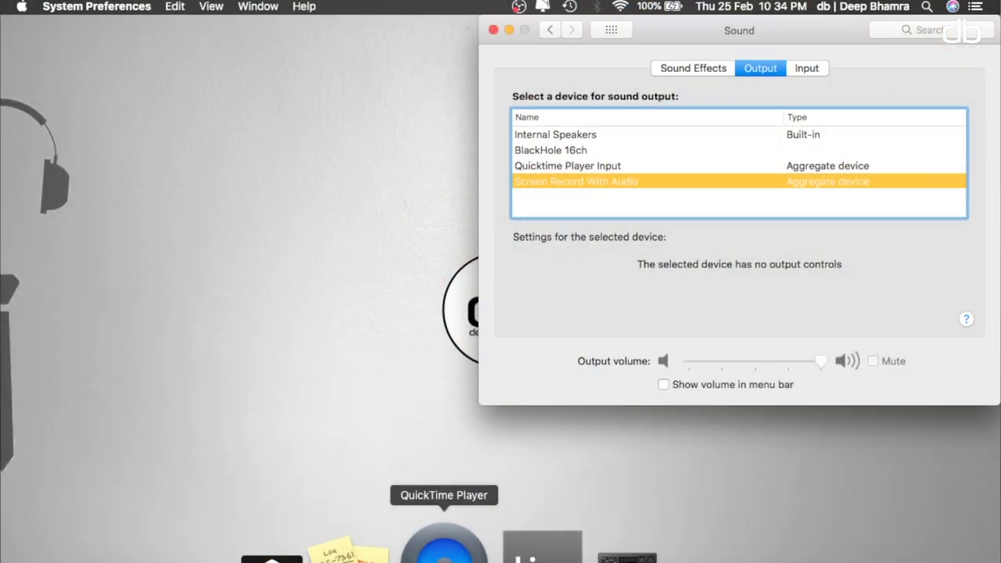
- Launch QuickTime Player and start a new screen recording from the File menu
{"action": "left_click", "coordinate": [425, 523]}
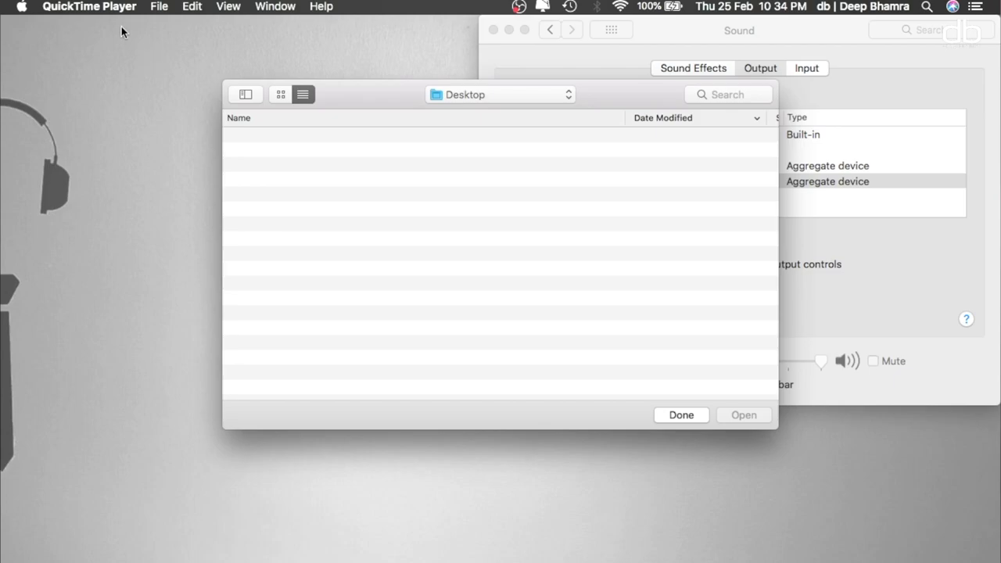
{"action": "left_click", "coordinate": [689, 413]}
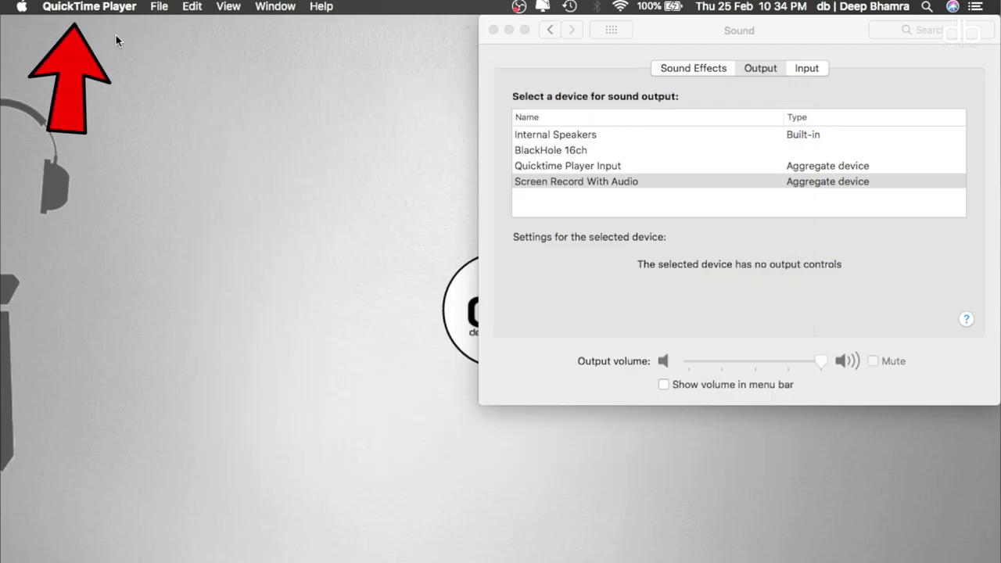
{"action": "left_click", "coordinate": [156, 6]}
{"action": "mouse_move", "coordinate": [192, 7]}
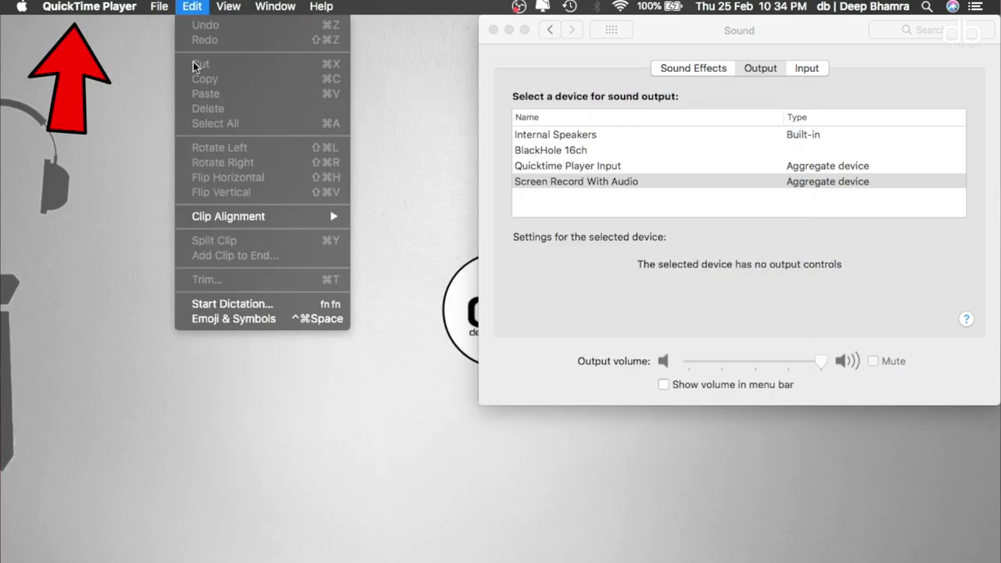
{"action": "mouse_move", "coordinate": [158, 7]}
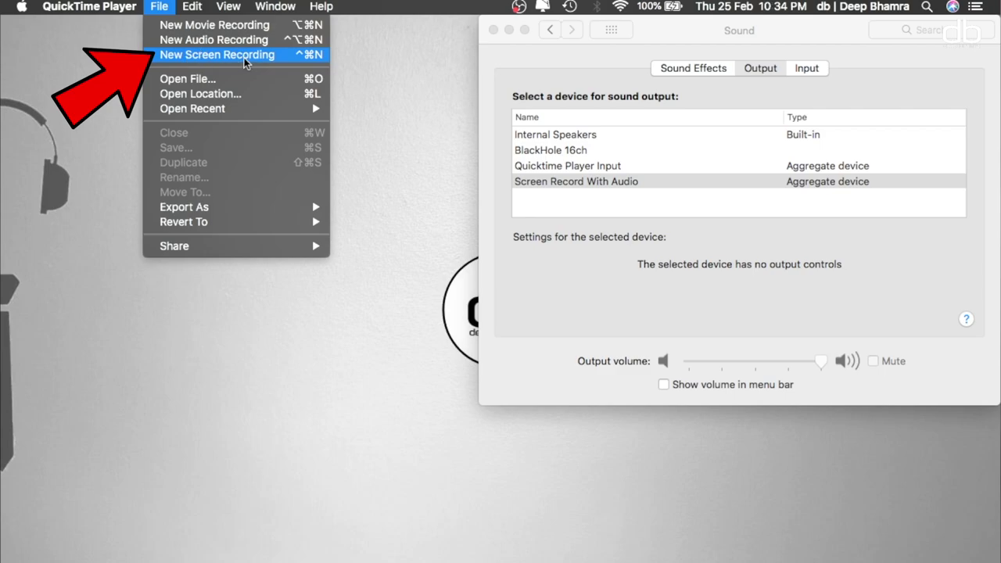
{"action": "left_click", "coordinate": [214, 61]}
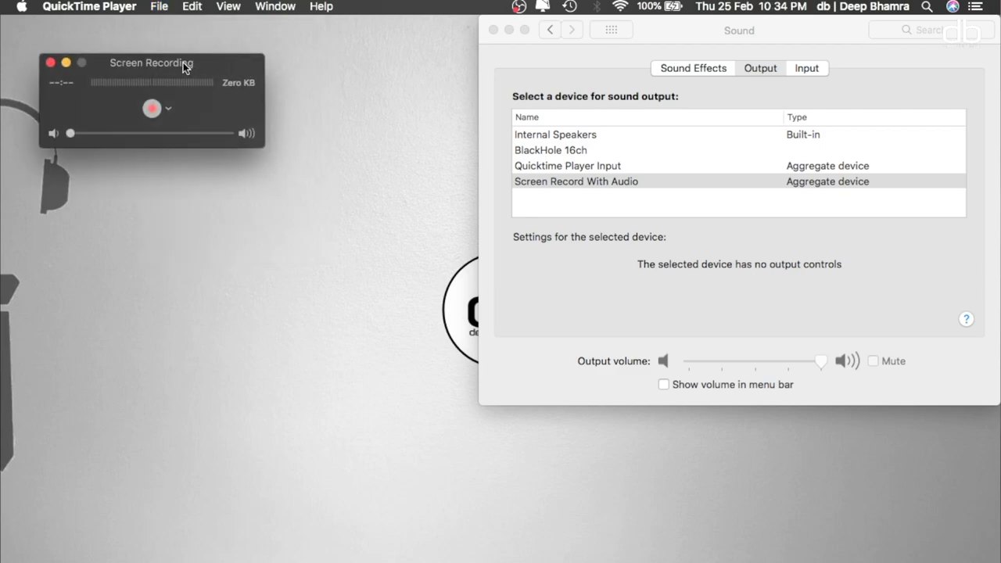
{"action": "left_click_drag", "start_coordinate": [183, 63], "coordinate": [250, 68]}
- Record the whole screen using Quicktime Player Input audio, then restore the YouTube video window
{"action": "left_click", "coordinate": [235, 109]}
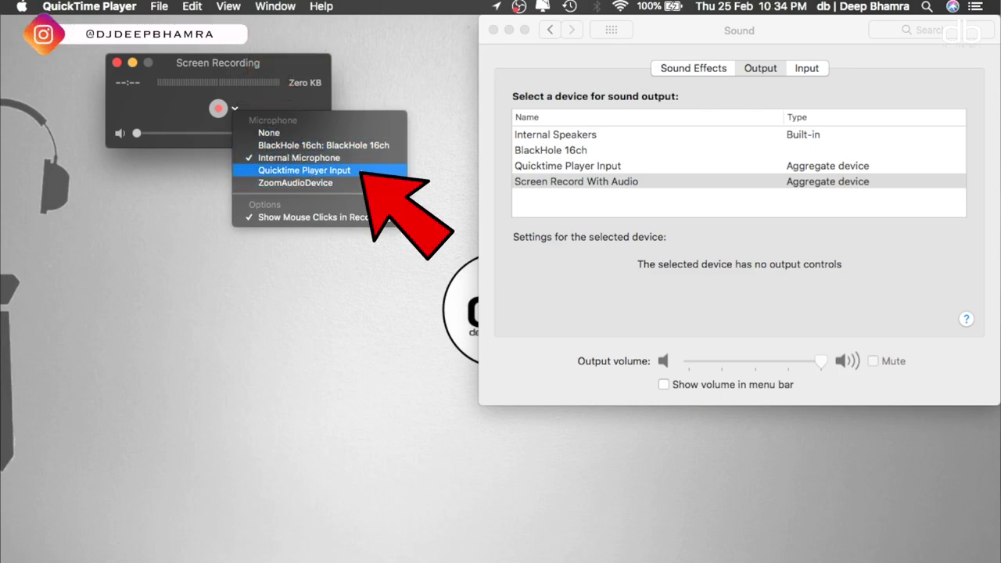
{"action": "left_click", "coordinate": [384, 169]}
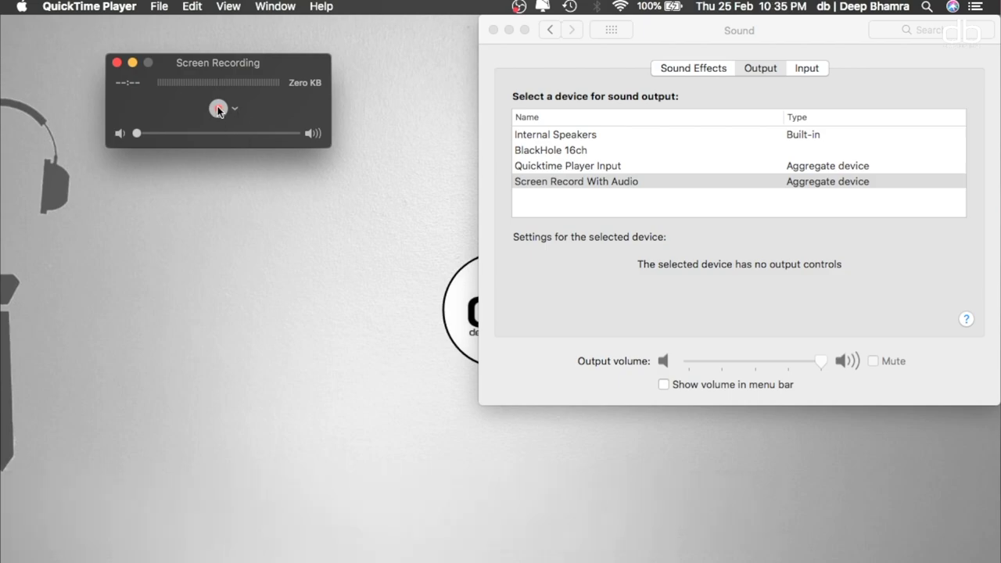
{"action": "left_click", "coordinate": [218, 109]}
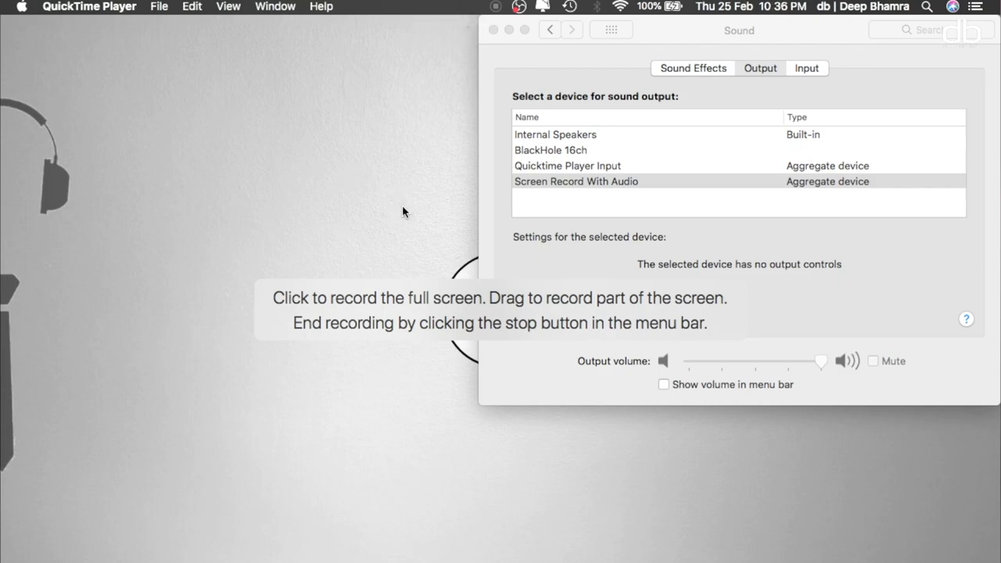
{"action": "left_click", "coordinate": [401, 210]}
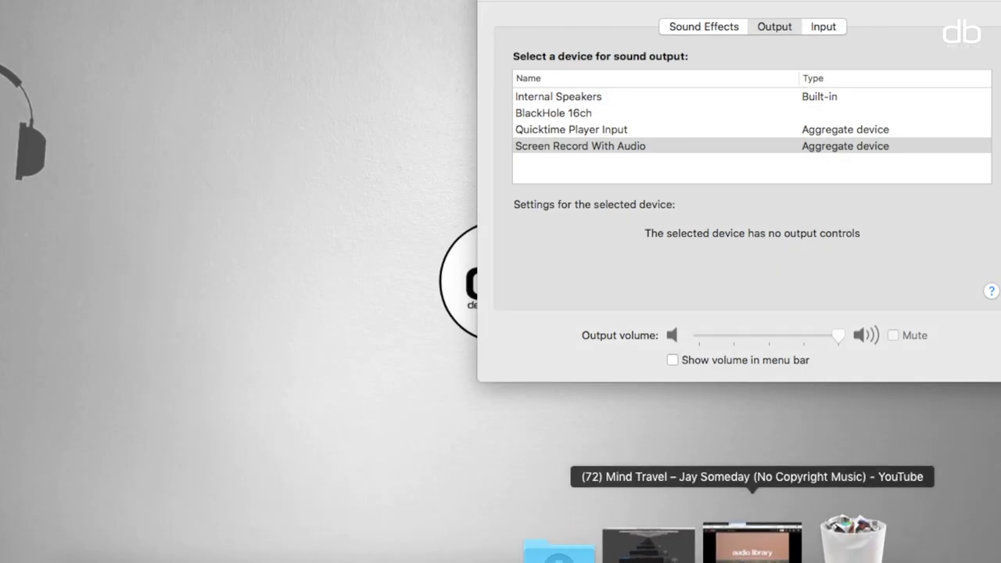
{"action": "left_click", "coordinate": [752, 541]}
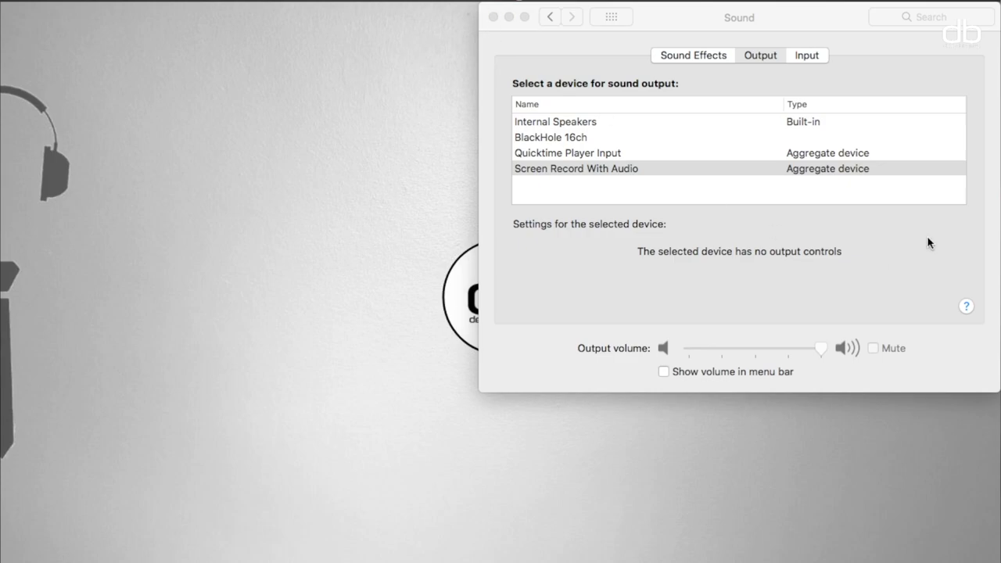
- Drag the Input tab's input volume slider all the way to minimum
{"action": "left_click", "coordinate": [814, 55]}
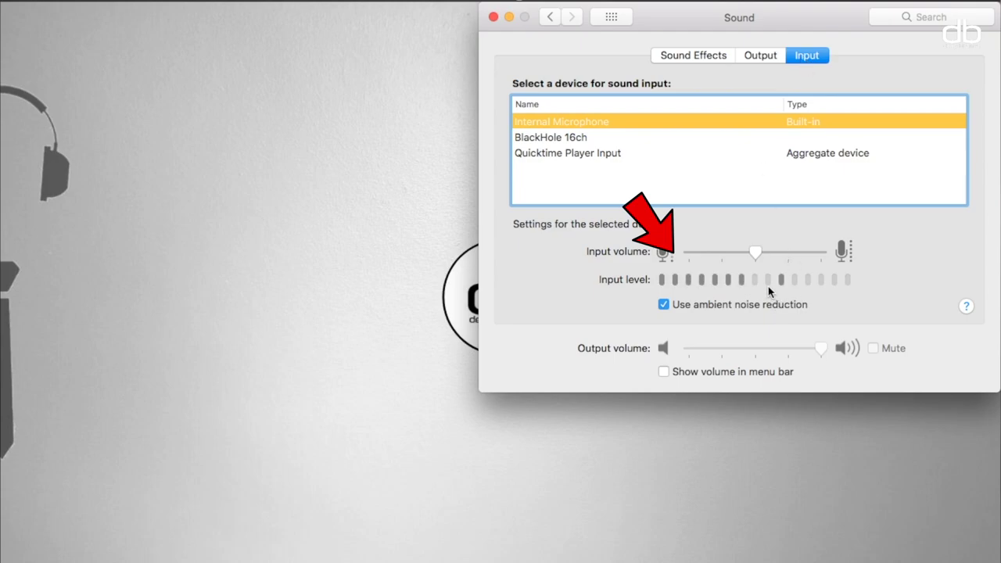
{"action": "left_click_drag", "start_coordinate": [755, 253], "coordinate": [667, 259]}
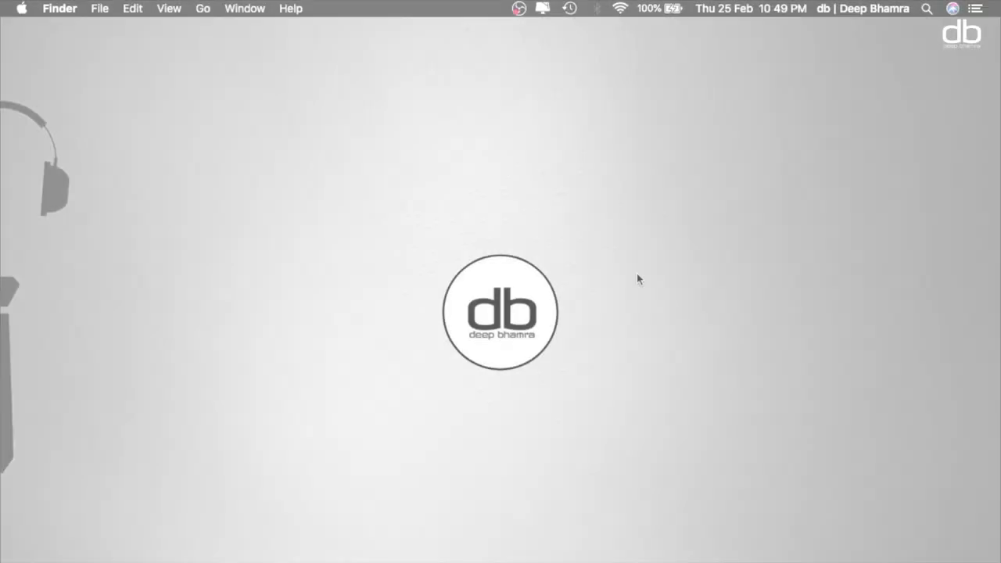
- Launch QuickTime Player from Spotlight and start a new webcam movie recording
{"action": "key", "text": "super+space"}
{"action": "type", "text": "quic"}
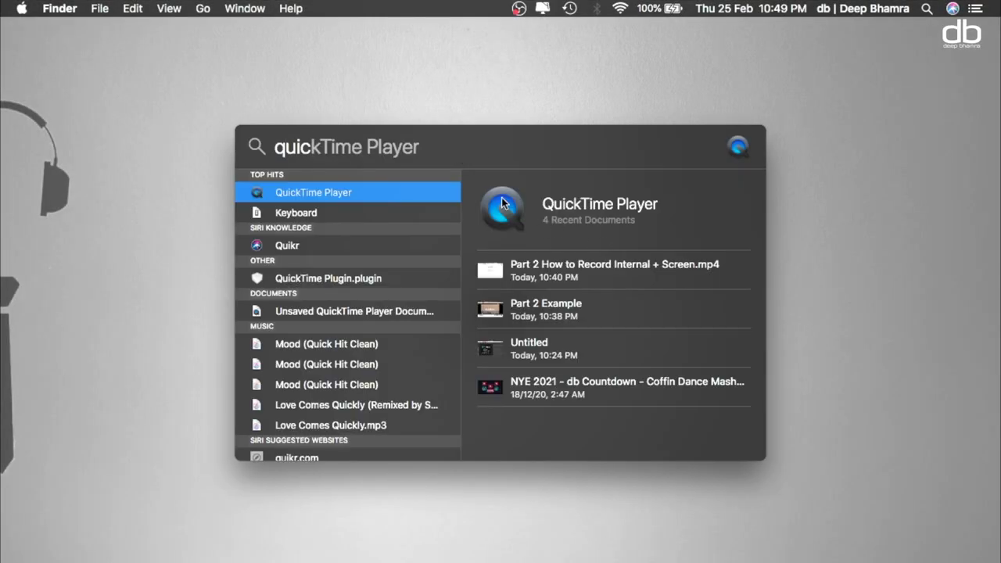
{"action": "left_click", "coordinate": [331, 196]}
{"action": "left_click", "coordinate": [159, 8]}
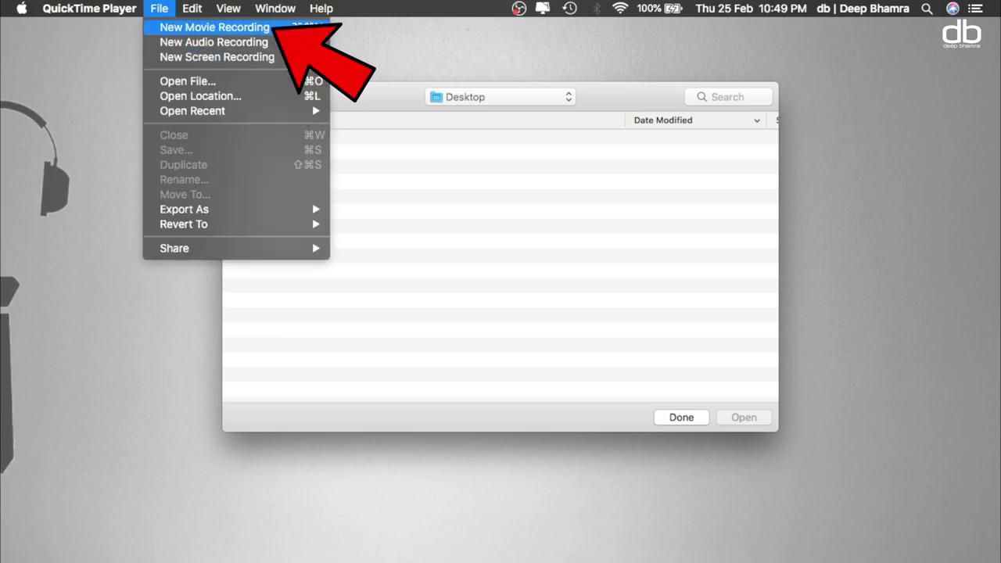
{"action": "left_click", "coordinate": [275, 28]}
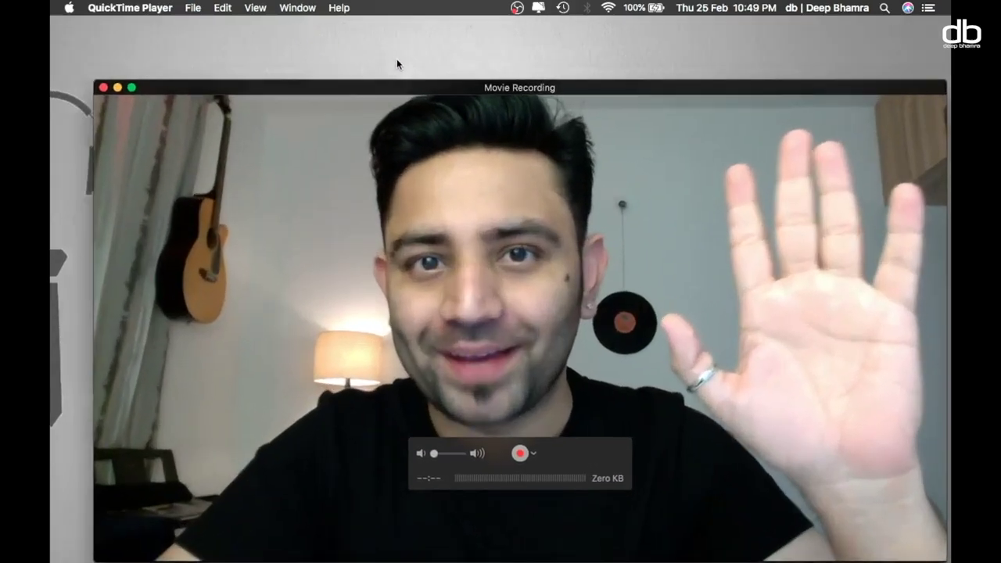
- Enlarge the webcam preview window and set it to Float on Top
{"action": "left_click_drag", "start_coordinate": [94, 84], "coordinate": [653, 397]}
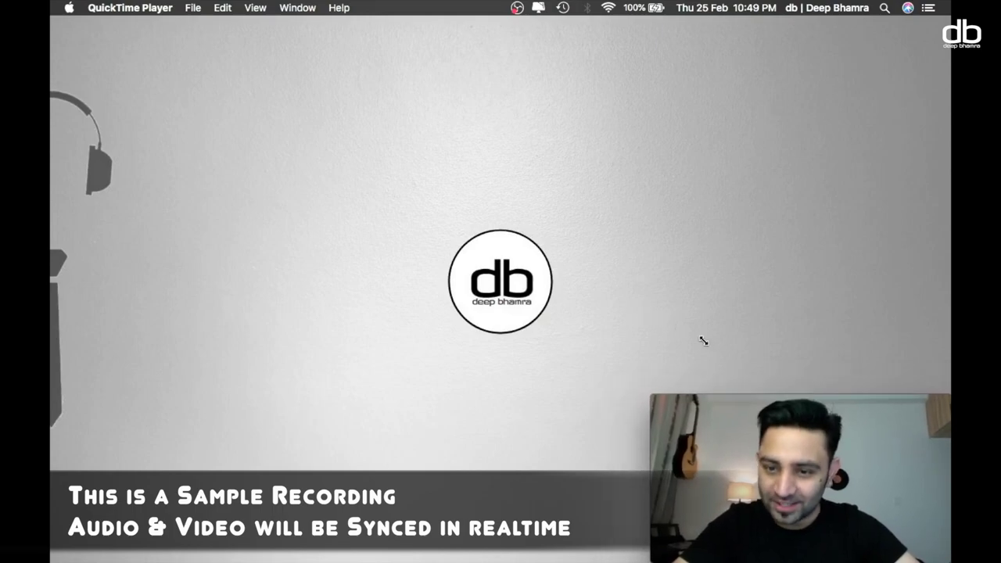
{"action": "mouse_move", "coordinate": [799, 401]}
{"action": "left_mouse_down"}
{"action": "mouse_move", "coordinate": [782, 383]}
{"action": "mouse_move", "coordinate": [786, 391]}
{"action": "left_mouse_up"}
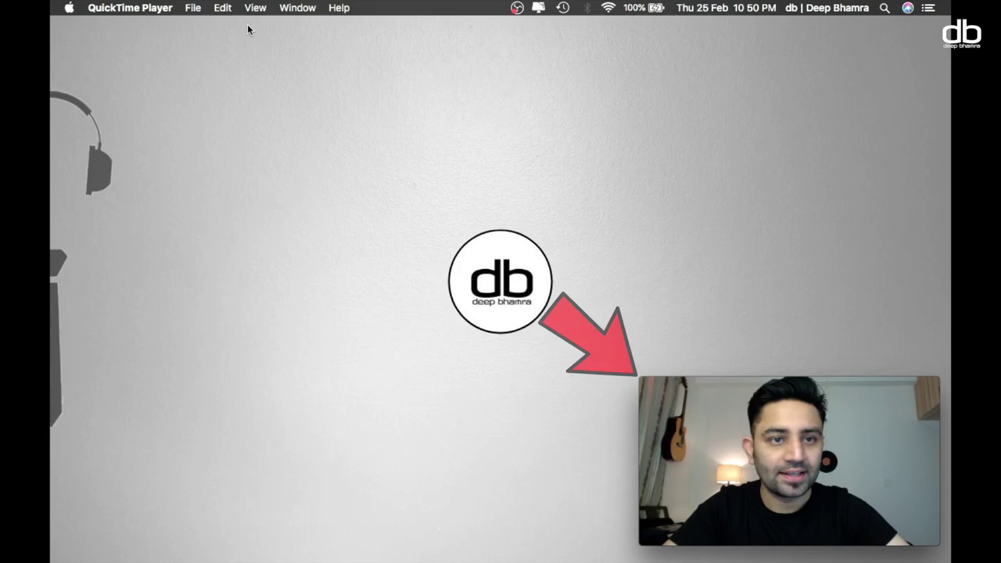
{"action": "left_click", "coordinate": [195, 9]}
{"action": "mouse_move", "coordinate": [255, 7]}
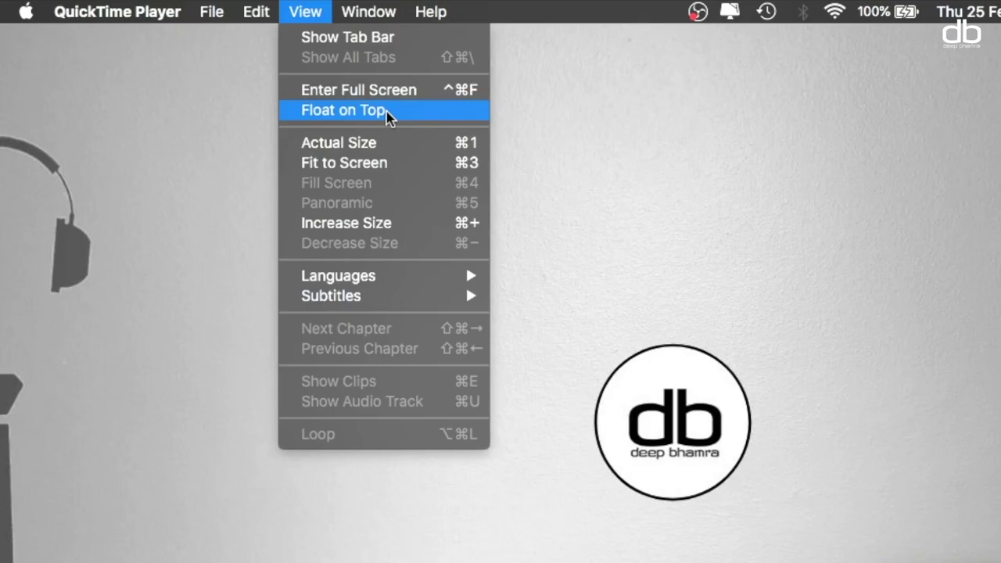
{"action": "left_click", "coordinate": [387, 111]}
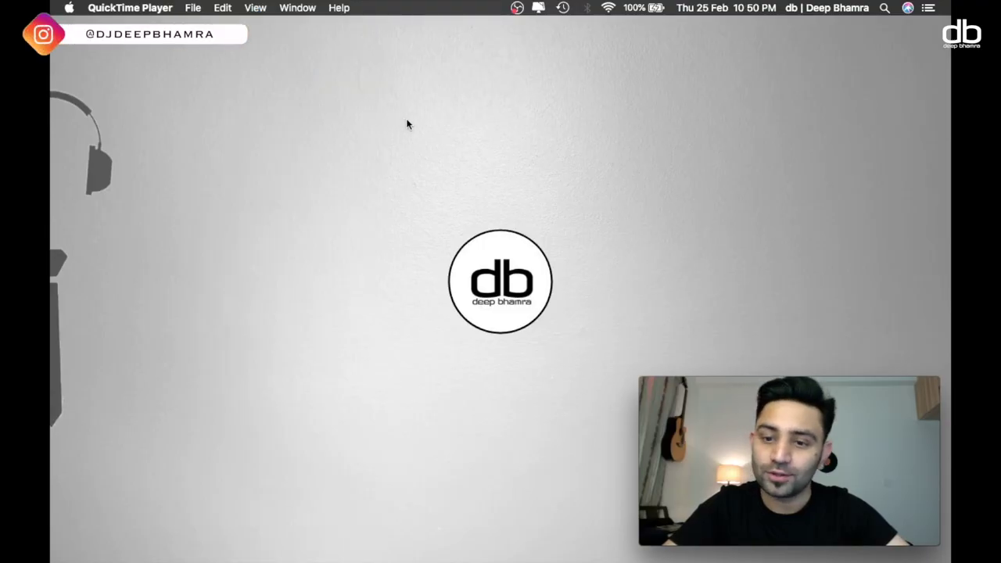
- Start a new screen recording with the chosen microphone audio source
{"action": "left_click", "coordinate": [192, 8]}
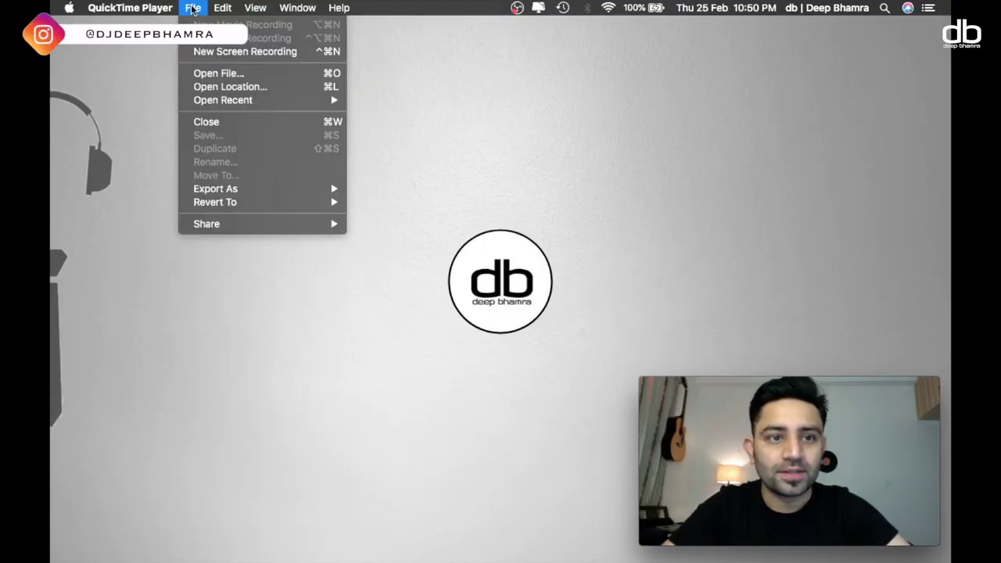
{"action": "left_click", "coordinate": [265, 51]}
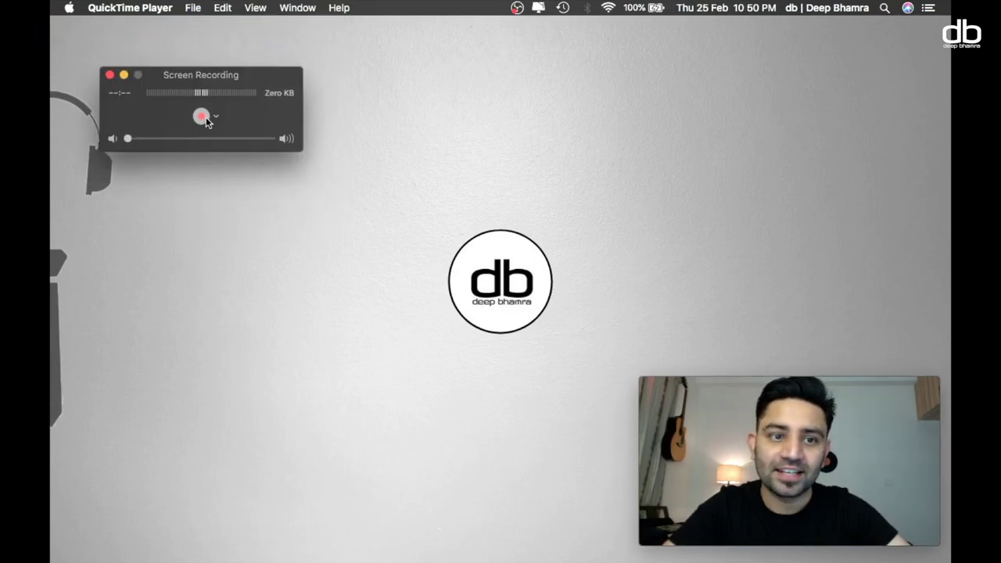
{"action": "left_click", "coordinate": [216, 117]}
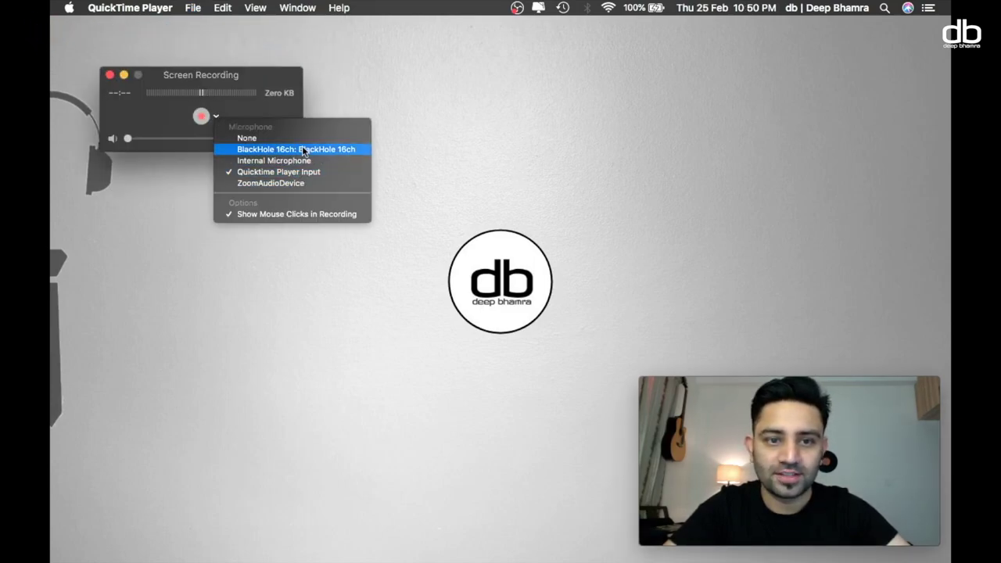
{"action": "left_click", "coordinate": [266, 119]}
{"action": "left_click", "coordinate": [201, 117]}
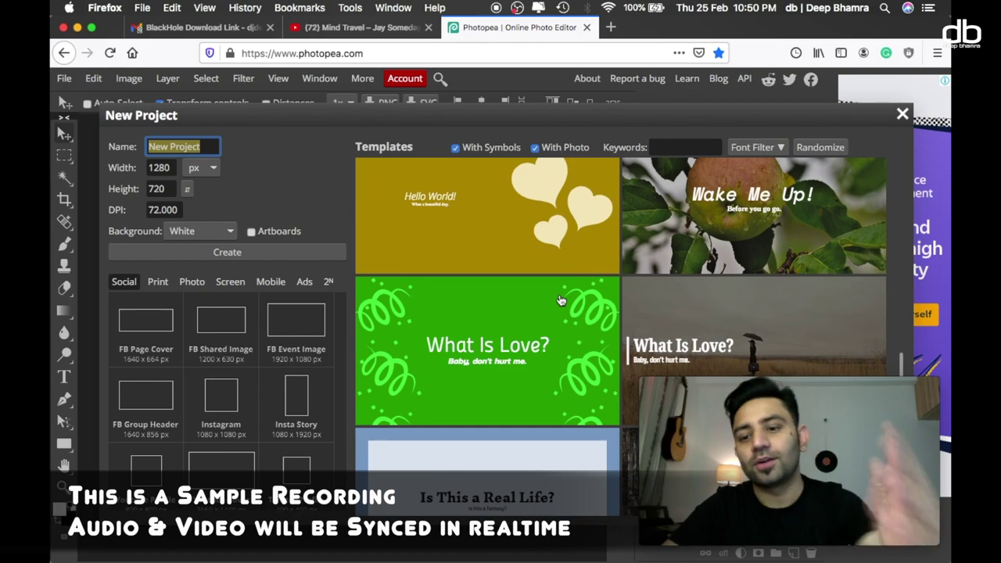
- Maximize the Firefox window and open the Wake Me Up! template in Photopea
{"action": "left_click_drag", "start_coordinate": [703, 29], "coordinate": [480, 29]}
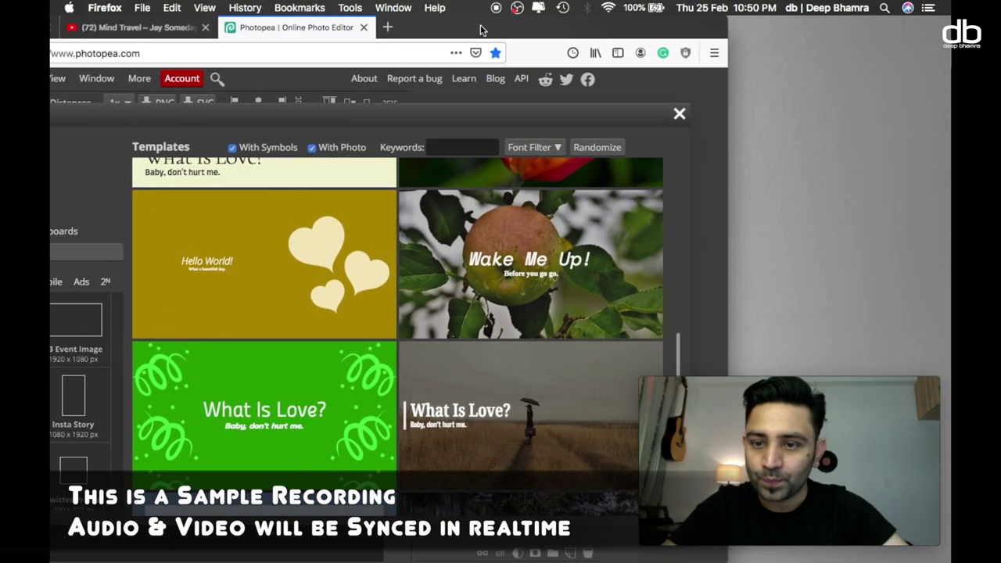
{"action": "double_click", "coordinate": [480, 29]}
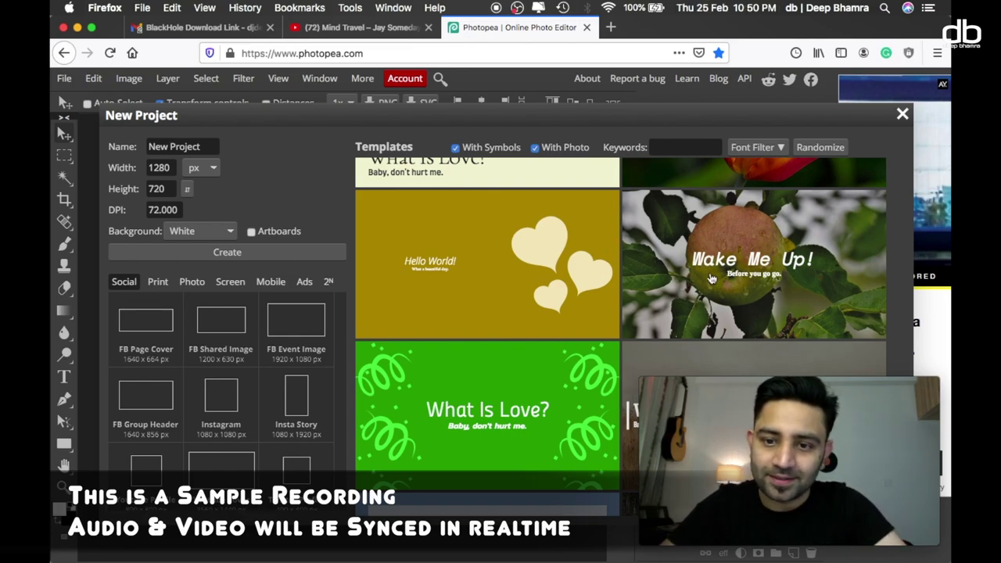
{"action": "left_click", "coordinate": [680, 277]}
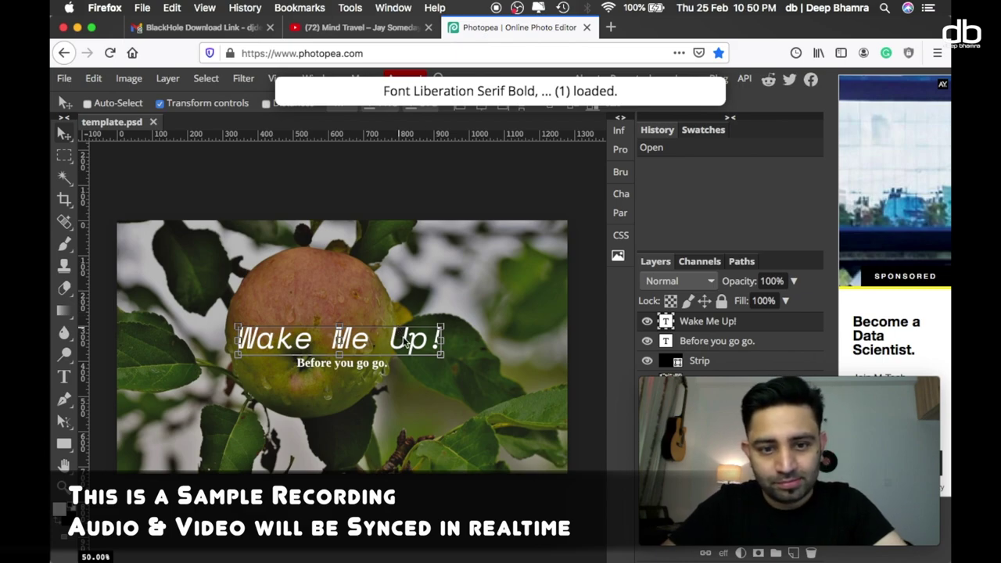
- Replace the template's headline text with 'Wake me Up!!!'
{"action": "double_click", "coordinate": [406, 342]}
{"action": "key", "text": "ctrl+a"}
{"action": "key", "text": "BackSpace"}
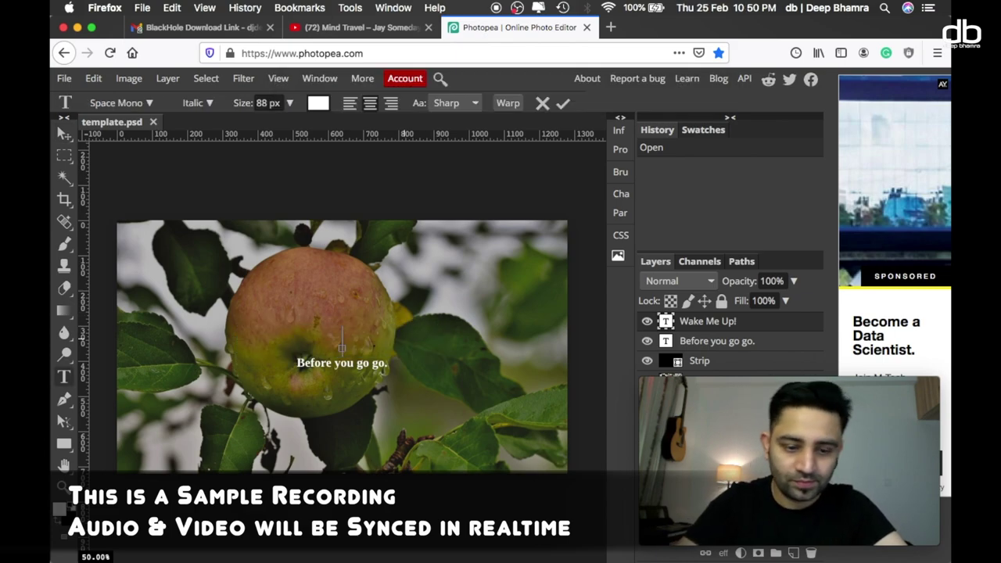
{"action": "type", "text": "Wake me Up!!!"}
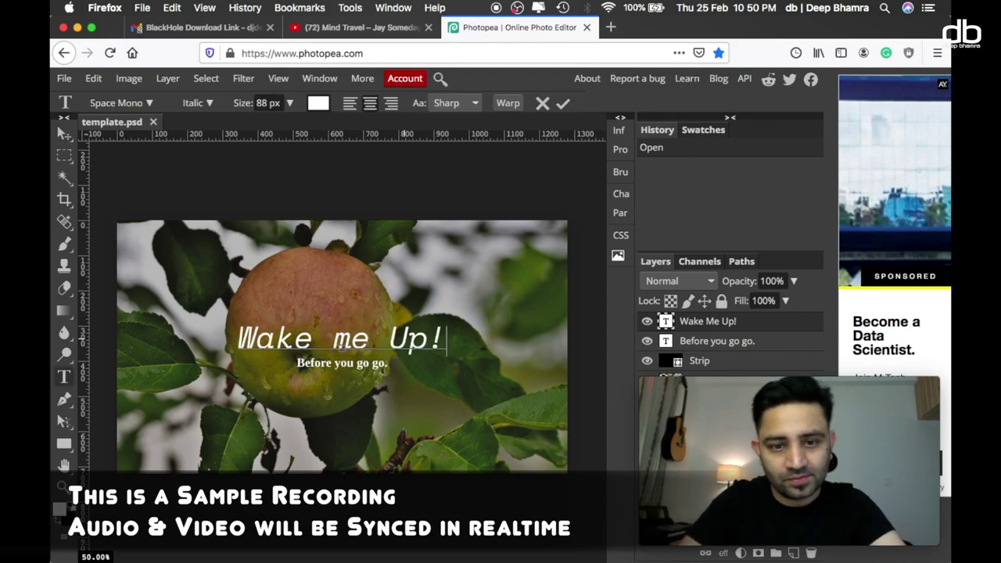